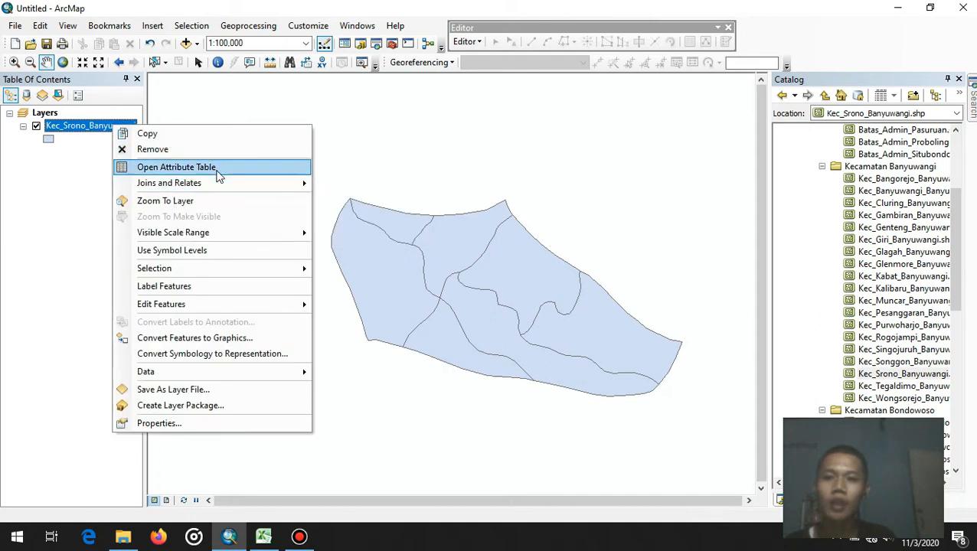
{"action": "mouse_move", "coordinate": [224, 183]}
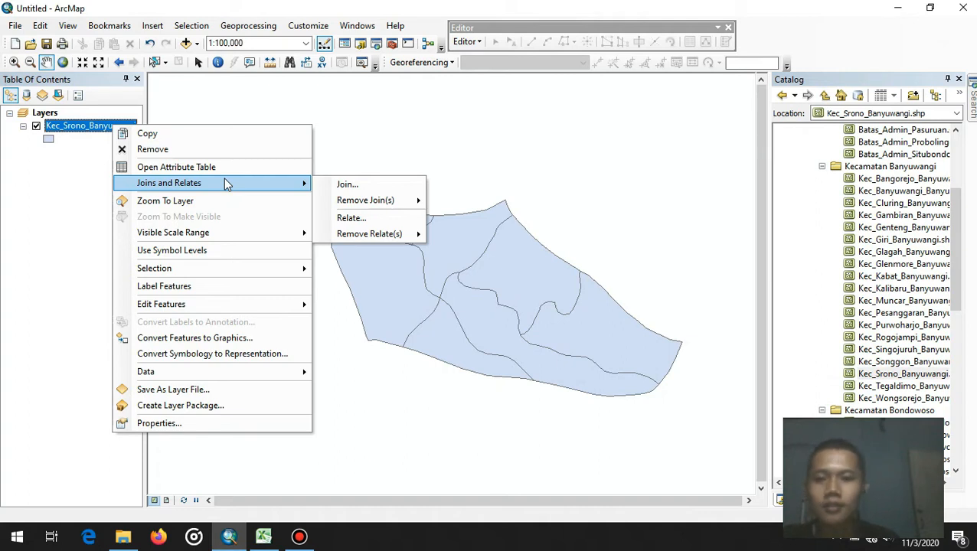
{"action": "left_click", "coordinate": [304, 112]}
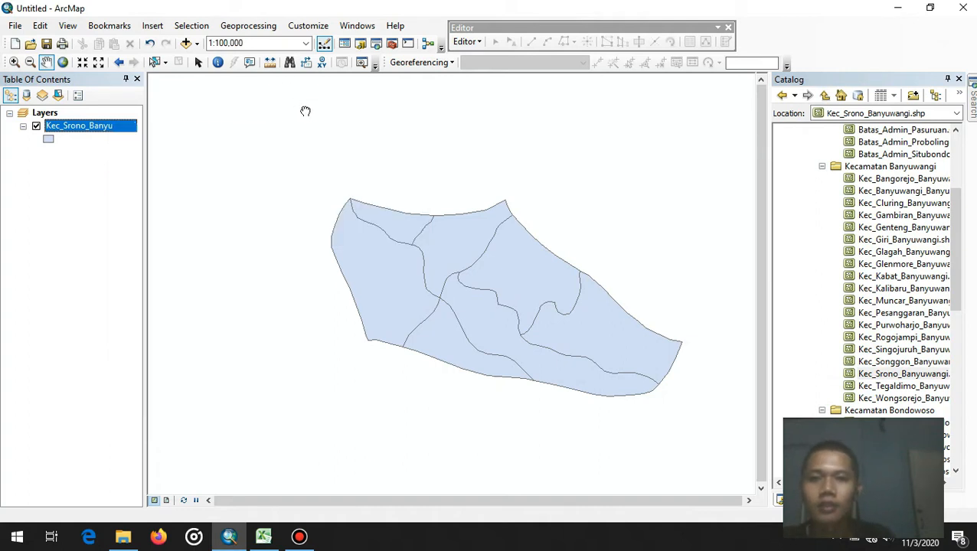
Step: Switch to Excel and view the PERSEBARAN MAKANAN workbook's DESA, MIE_AYAM and BAKSO data, then return to ArcMap
{"action": "left_click_drag", "start_coordinate": [305, 111], "coordinate": [297, 305]}
{"action": "left_click", "coordinate": [264, 537]}
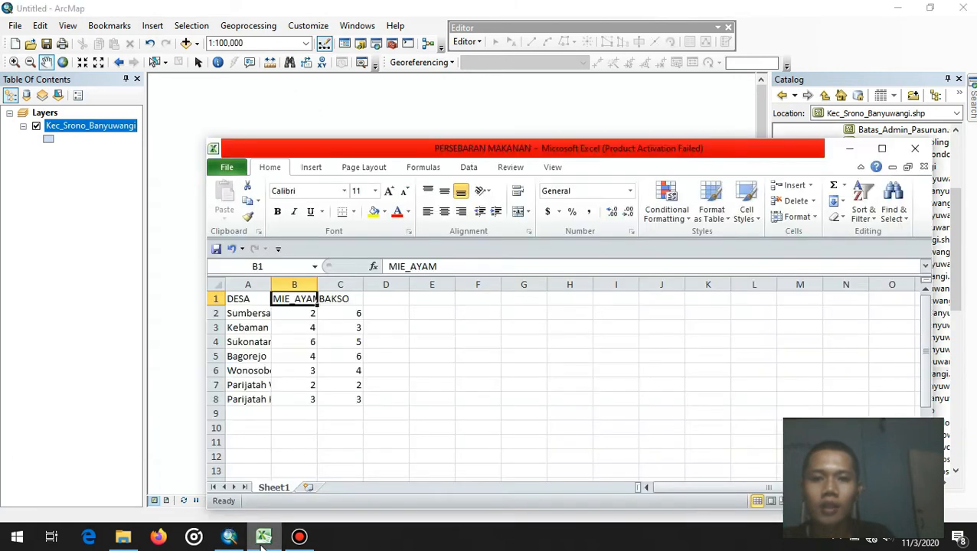
{"action": "left_click_drag", "start_coordinate": [604, 151], "coordinate": [590, 102]}
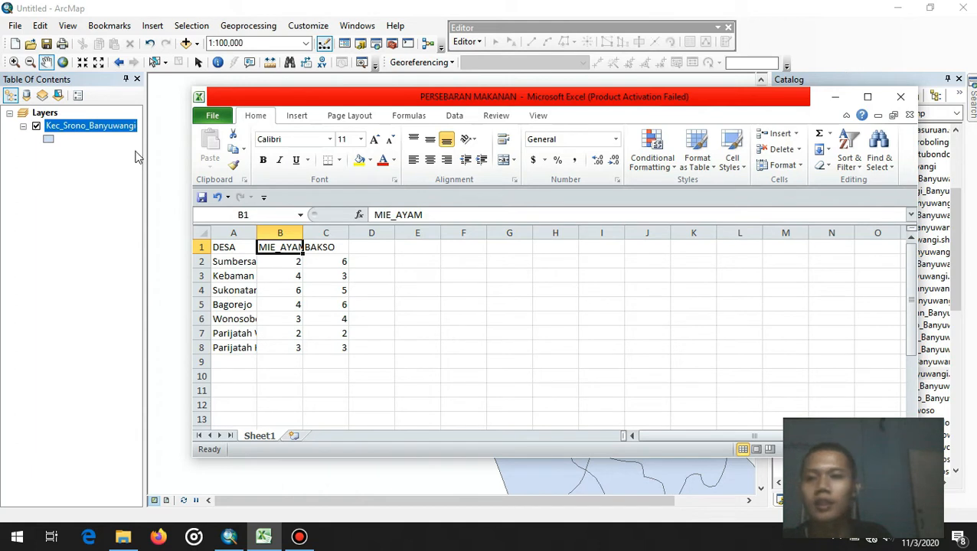
{"action": "left_click", "coordinate": [98, 136]}
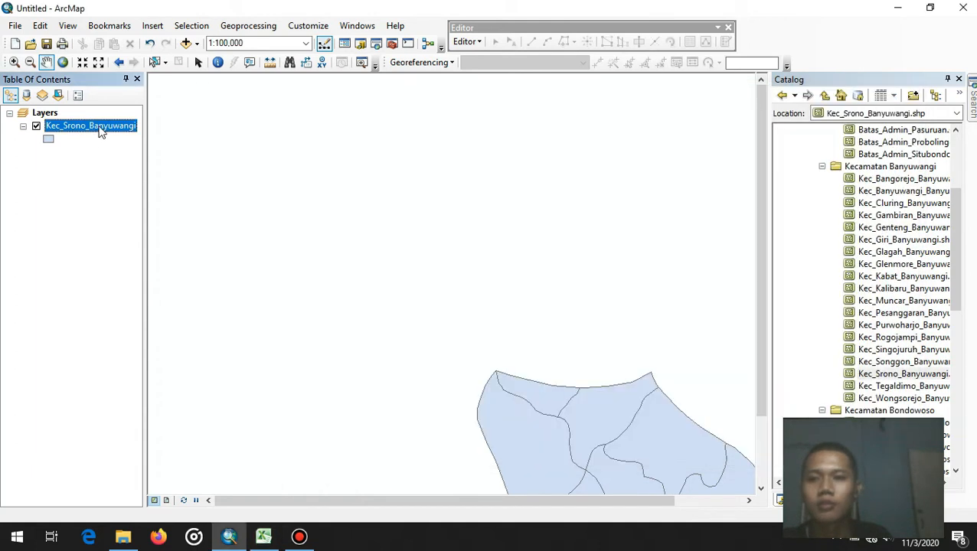
Step: Open the attribute table of the Kec_Srono_Banyuwangi layer and bring the whole district polygon into view
{"action": "right_click", "coordinate": [99, 130]}
{"action": "left_click", "coordinate": [153, 164]}
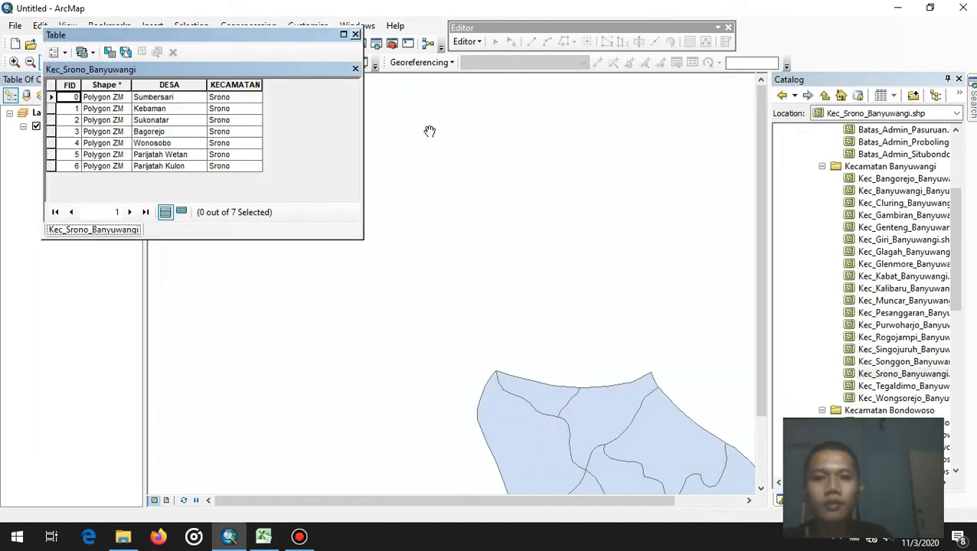
{"action": "left_click_drag", "start_coordinate": [202, 30], "coordinate": [461, 90]}
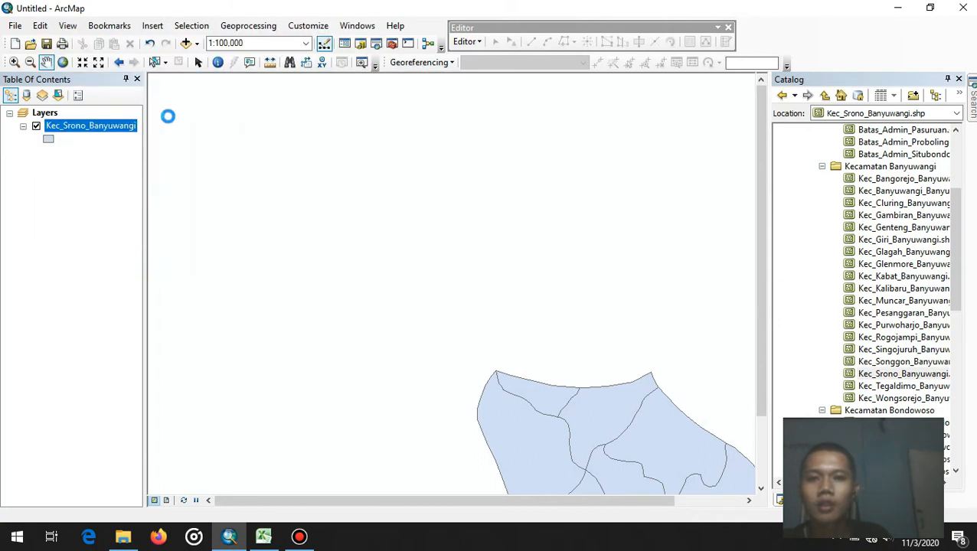
{"action": "right_click", "coordinate": [123, 130]}
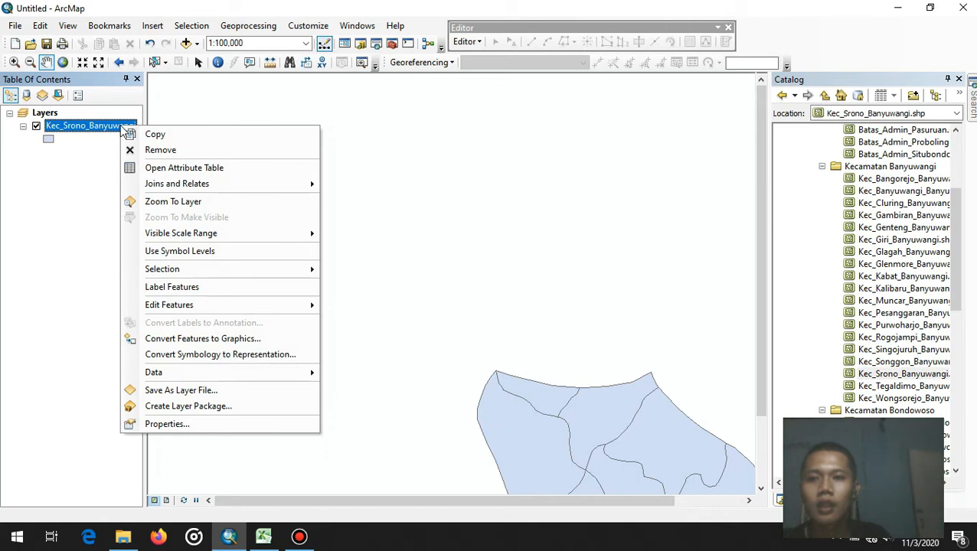
{"action": "left_click", "coordinate": [177, 169]}
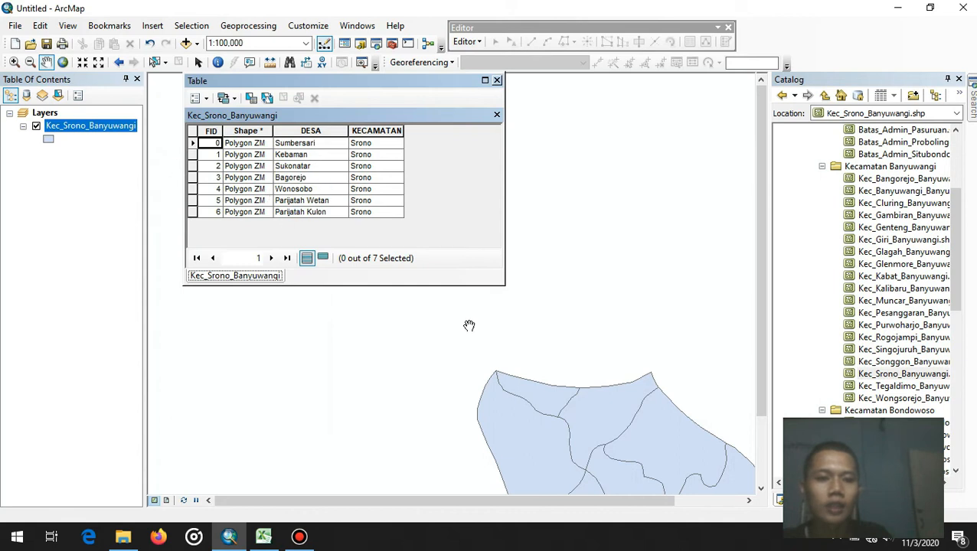
{"action": "left_click_drag", "start_coordinate": [764, 257], "coordinate": [746, 375]}
{"action": "left_click_drag", "start_coordinate": [557, 504], "coordinate": [648, 509]}
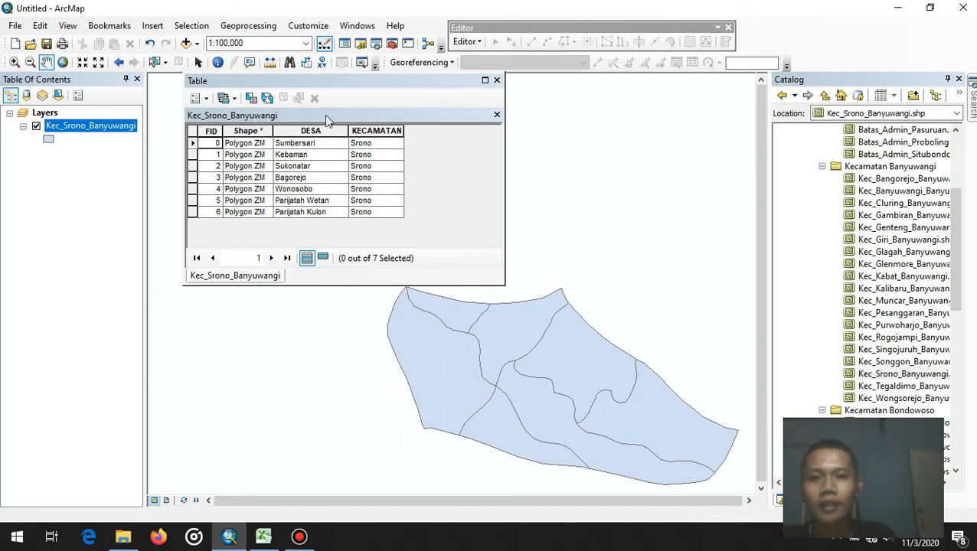
Step: Switch to Excel and arrange the PERSEBARAN MAKANAN workbook beside the layer's attribute table to compare their DESA columns
{"action": "left_click", "coordinate": [263, 537]}
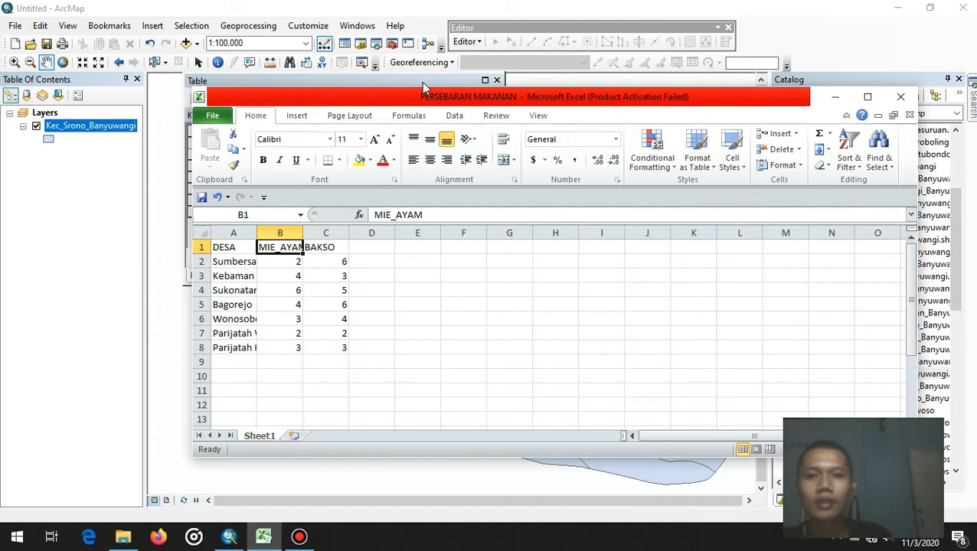
{"action": "left_click_drag", "start_coordinate": [418, 83], "coordinate": [311, 90]}
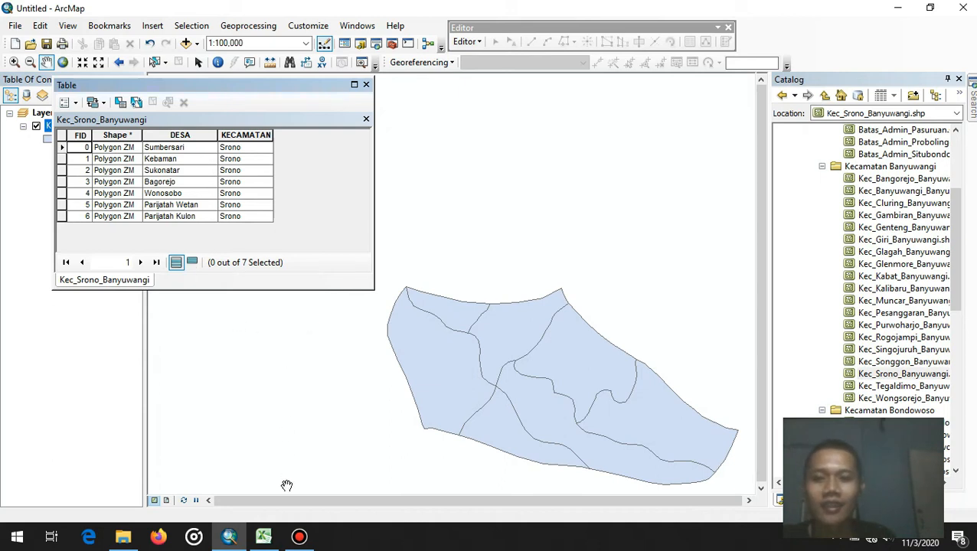
{"action": "left_click", "coordinate": [263, 537]}
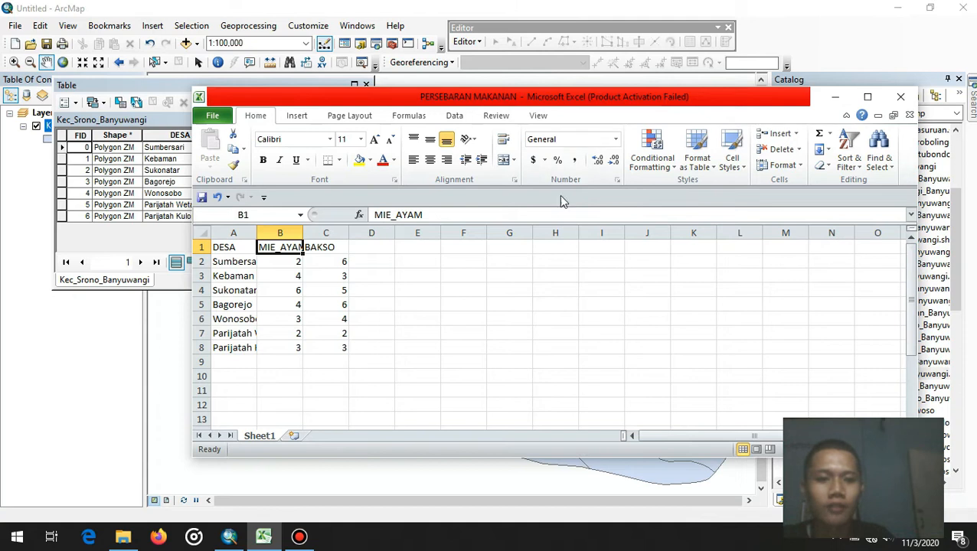
{"action": "left_click_drag", "start_coordinate": [552, 96], "coordinate": [590, 58]}
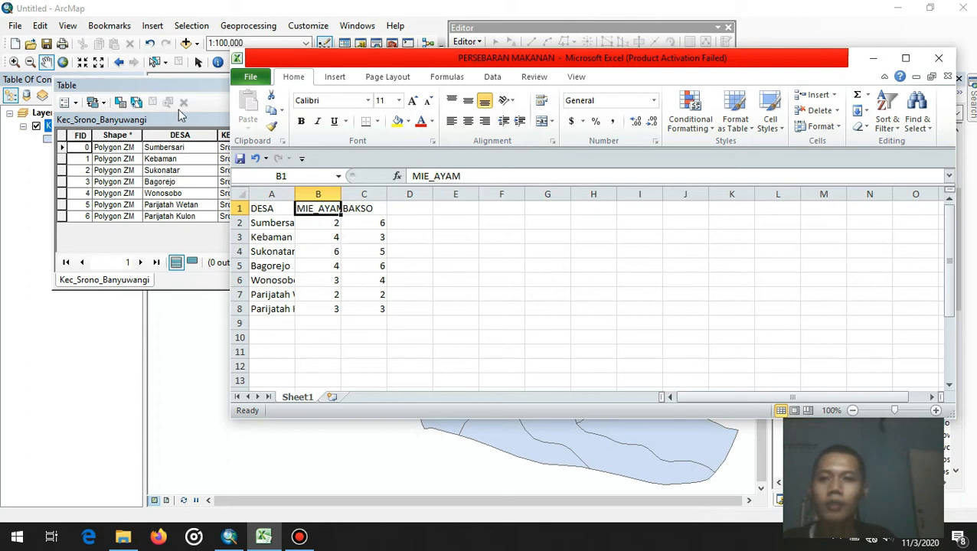
Step: Examine the underscore in the MIE_AYAM header in cell B1
{"action": "left_click", "coordinate": [434, 177]}
{"action": "left_click_drag", "start_coordinate": [434, 177], "coordinate": [429, 177]}
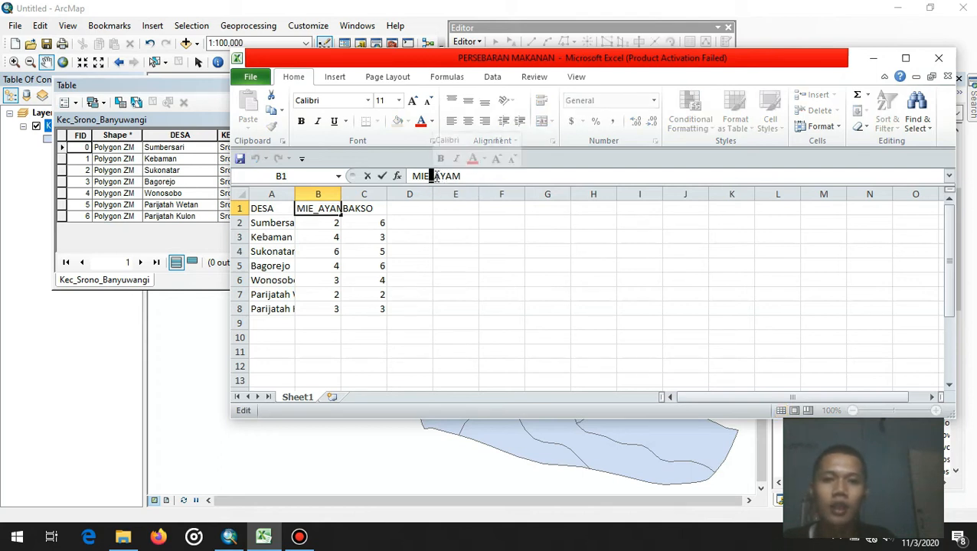
{"action": "left_click", "coordinate": [518, 177]}
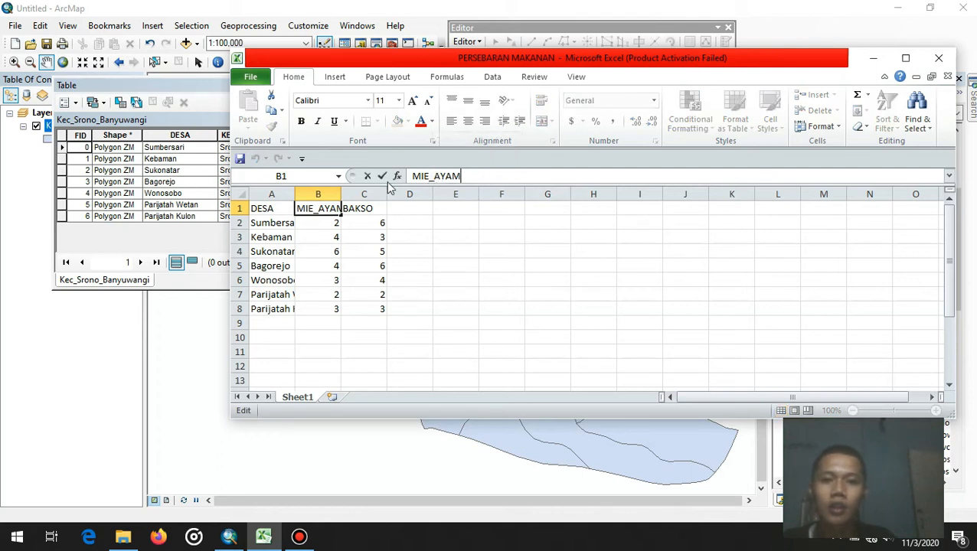
Step: Widen the DESA, MIE_AYAM and BAKSO columns in Sheet1
{"action": "left_click", "coordinate": [274, 210]}
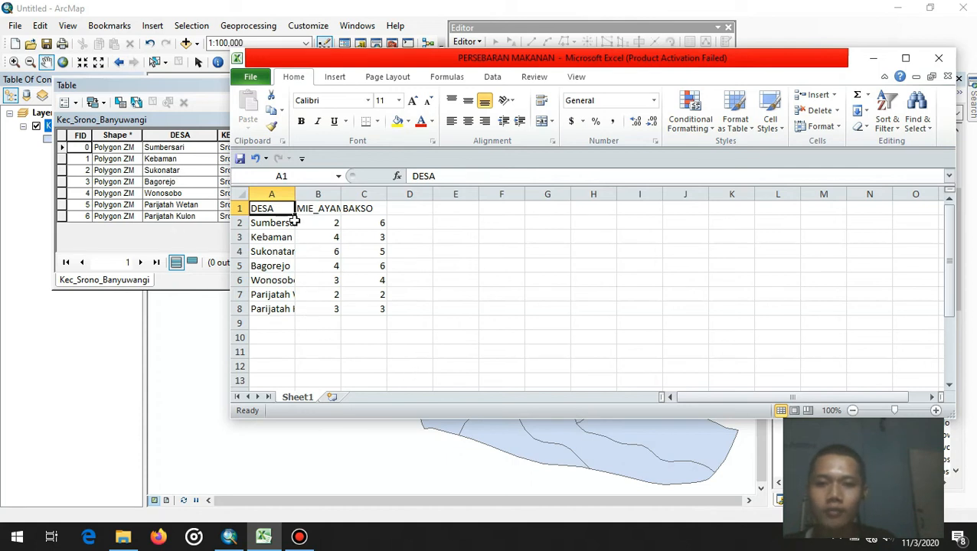
{"action": "left_click_drag", "start_coordinate": [291, 194], "coordinate": [424, 194]}
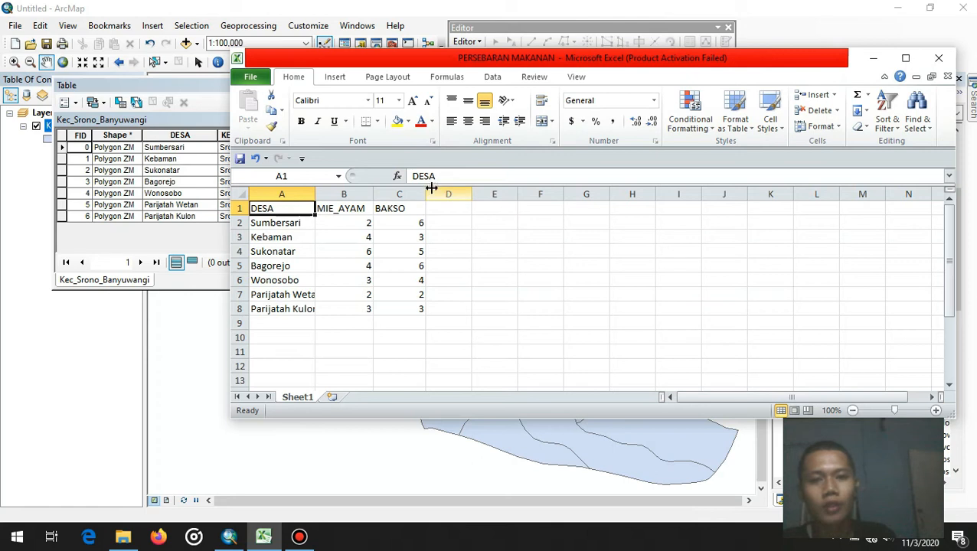
{"action": "left_click", "coordinate": [303, 539]}
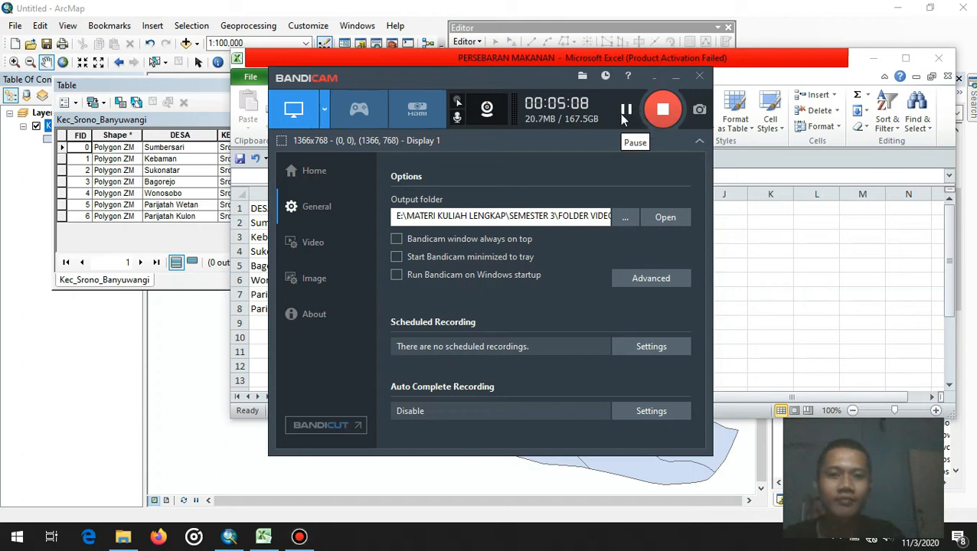
{"action": "left_click", "coordinate": [784, 255]}
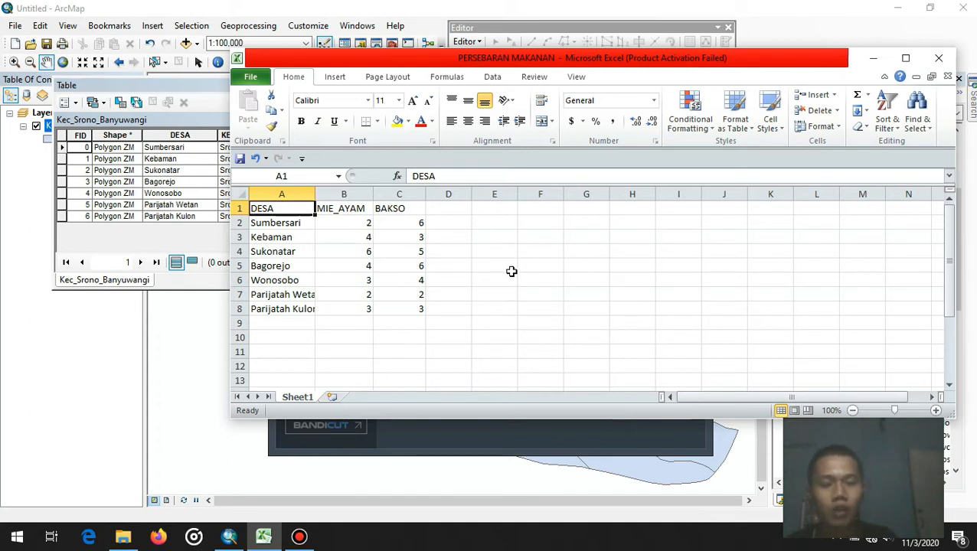
Step: Try saving PERSEBARAN MAKANAN as an Excel 97-2003 Workbook, decline replacing the existing file and cancel the save
{"action": "left_click", "coordinate": [264, 79]}
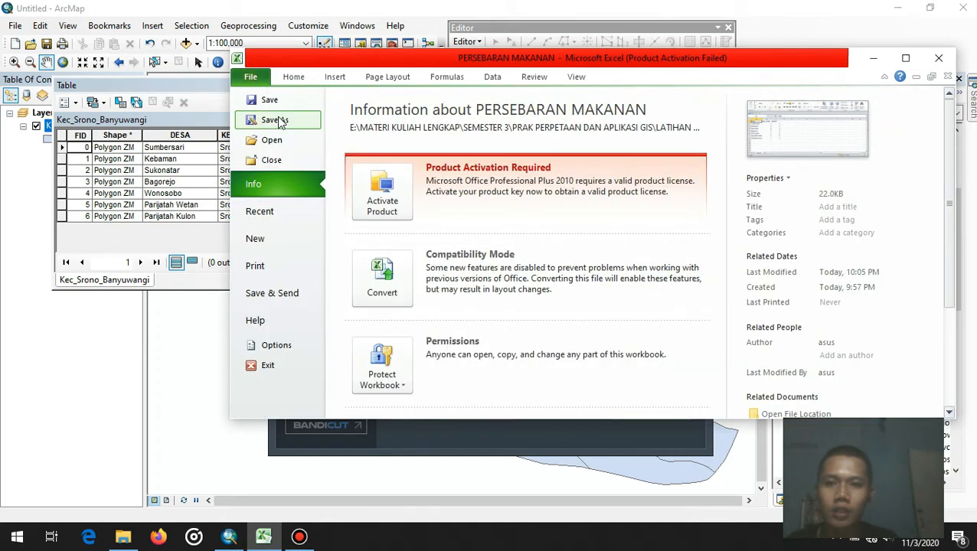
{"action": "left_click", "coordinate": [279, 121]}
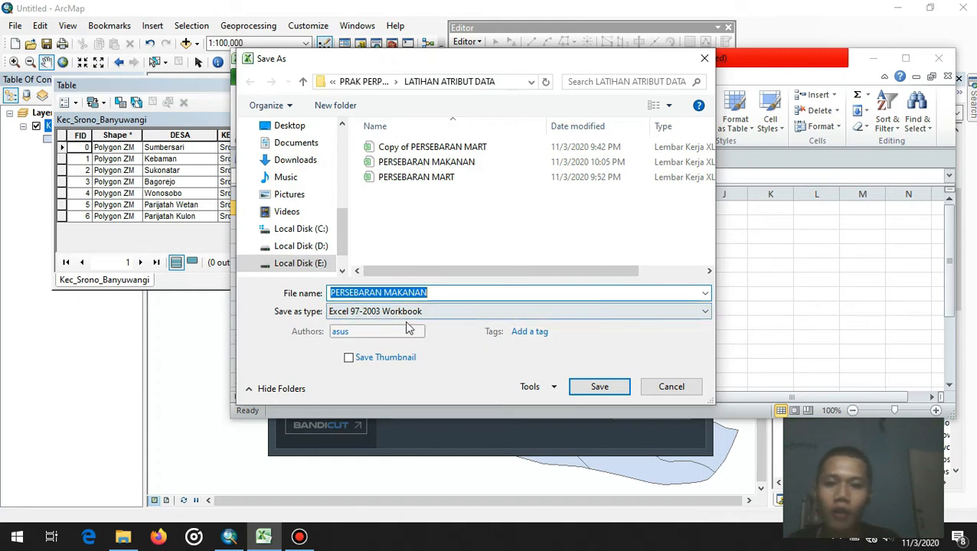
{"action": "left_click", "coordinate": [696, 315]}
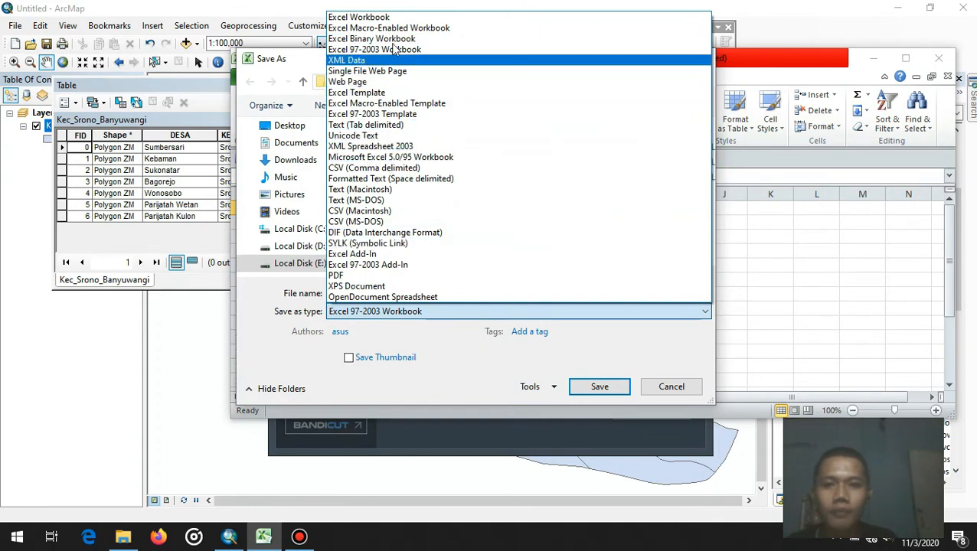
{"action": "left_click", "coordinate": [459, 49]}
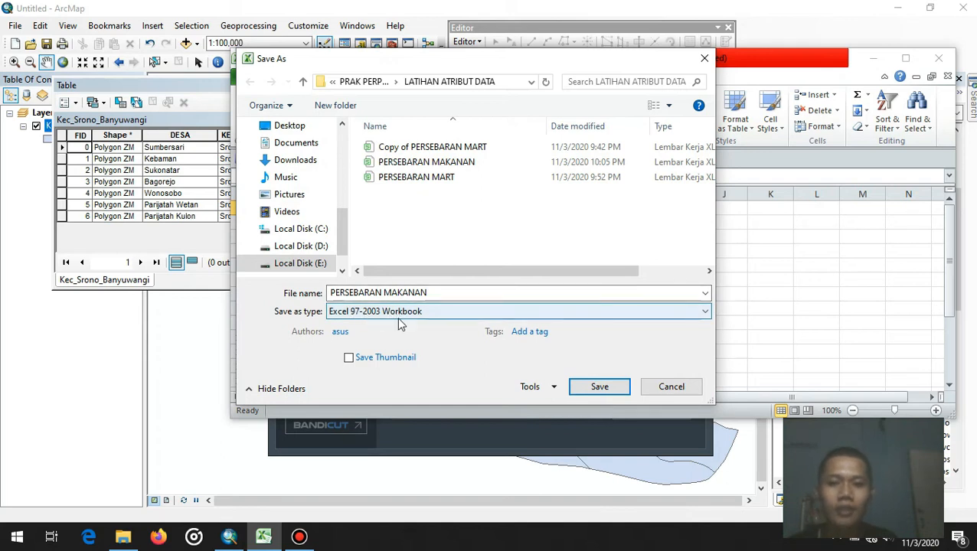
{"action": "left_click", "coordinate": [600, 388]}
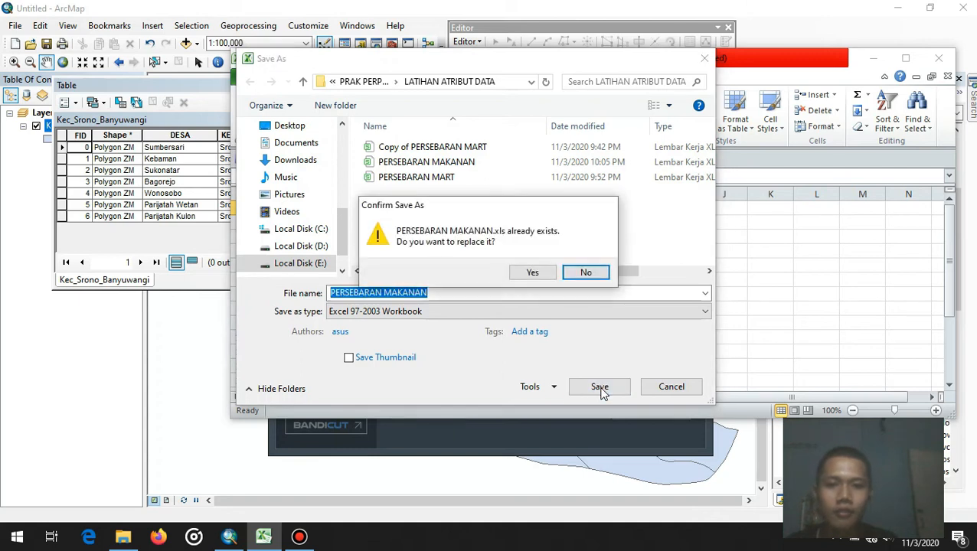
{"action": "left_click", "coordinate": [587, 275]}
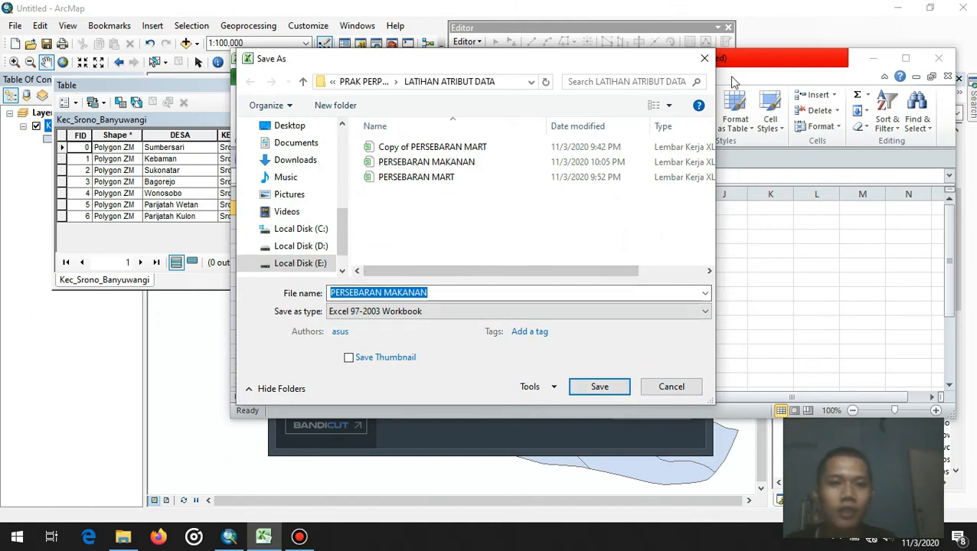
{"action": "left_click", "coordinate": [706, 59]}
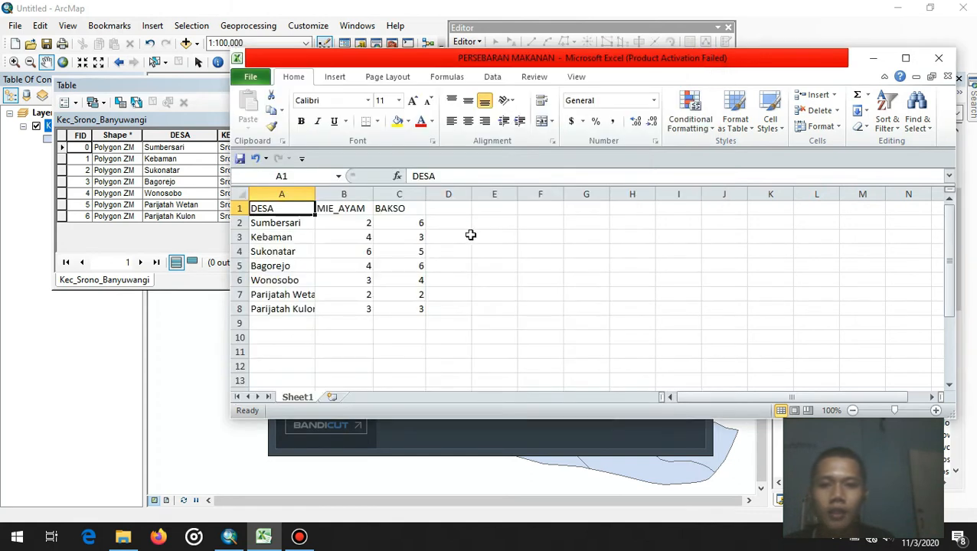
Step: Switch back to ArcMap, move the attribute table clear of the layer list and select the Kec_Srono_Banyuwangi layer
{"action": "left_click", "coordinate": [779, 34]}
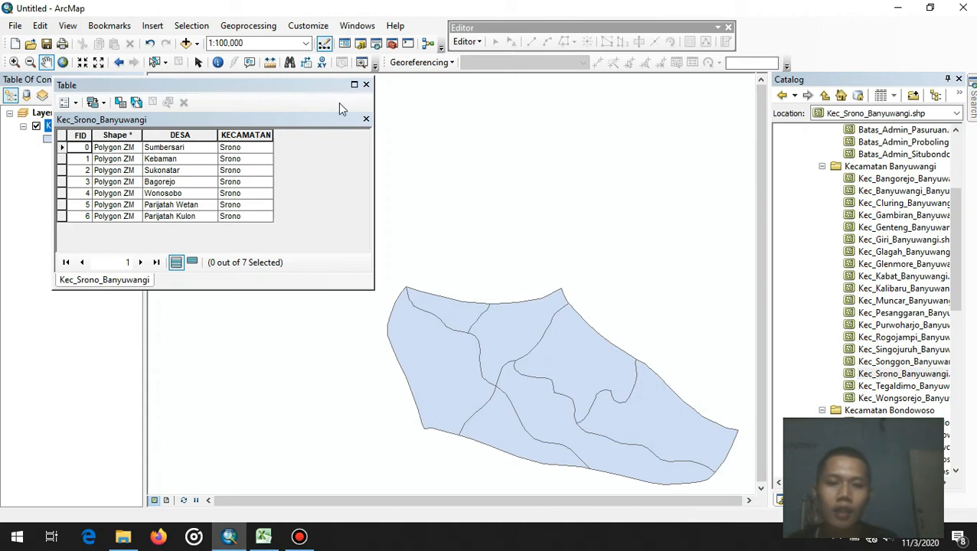
{"action": "left_click_drag", "start_coordinate": [257, 80], "coordinate": [304, 85]}
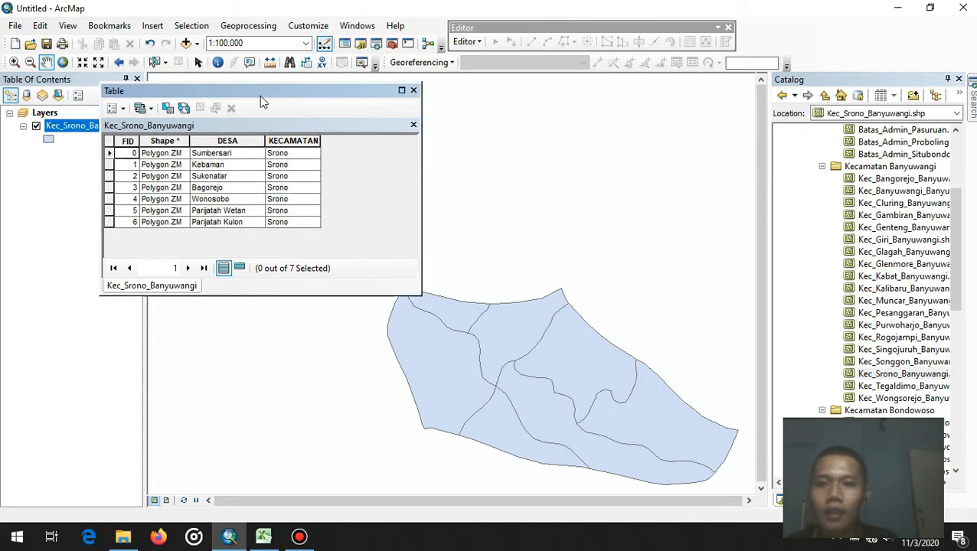
{"action": "left_click_drag", "start_coordinate": [448, 90], "coordinate": [443, 85]}
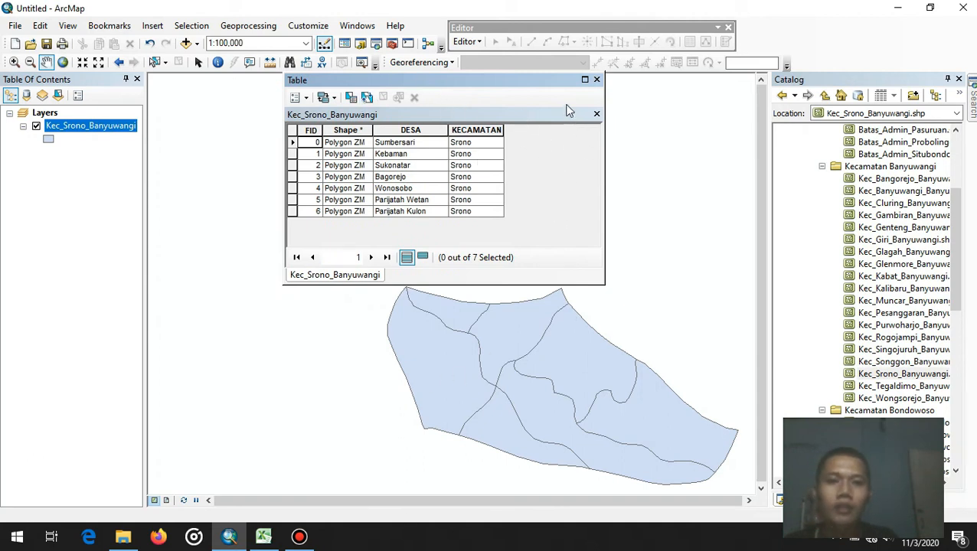
{"action": "left_click", "coordinate": [93, 149]}
{"action": "left_click", "coordinate": [100, 130]}
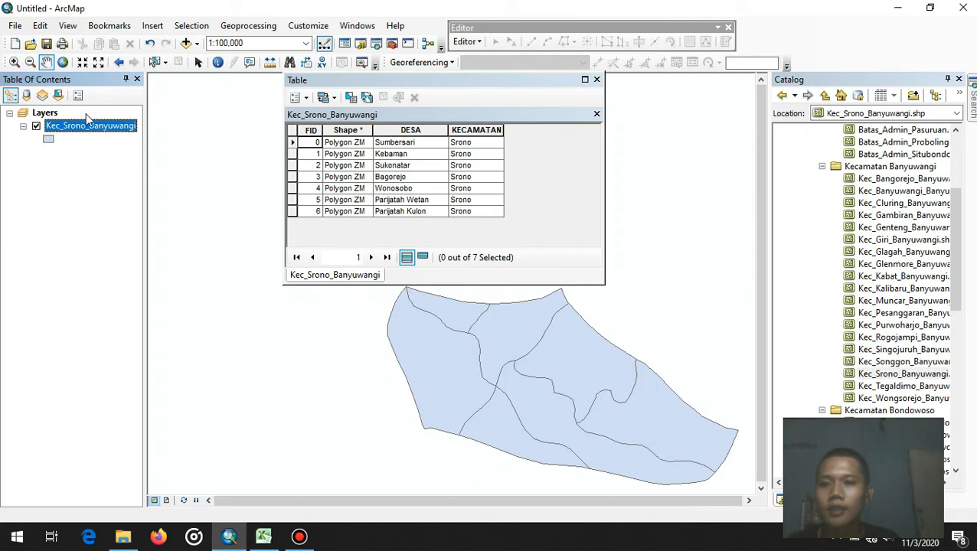
Step: Start a table join on the Kec_Srono_Banyuwangi layer, based on its DESA field
{"action": "right_click", "coordinate": [94, 128]}
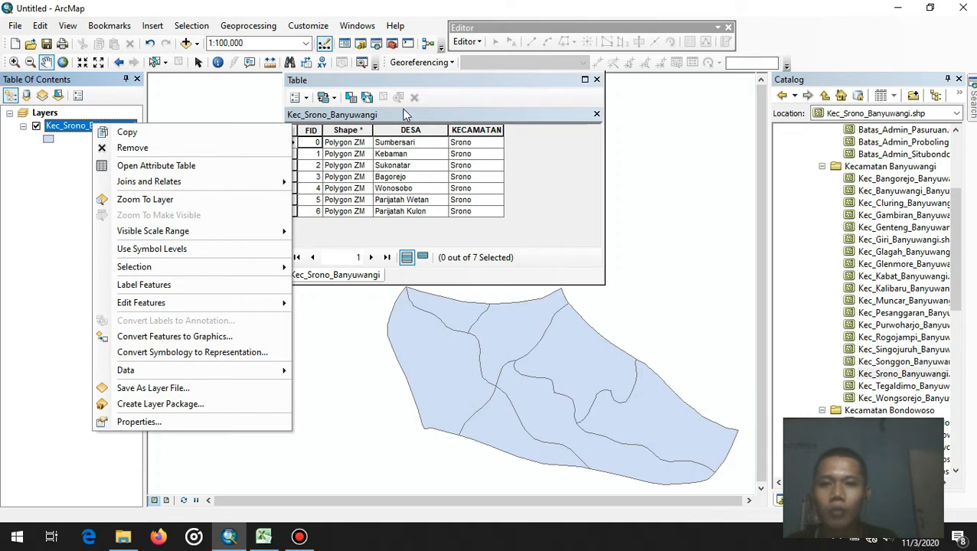
{"action": "mouse_move", "coordinate": [241, 185]}
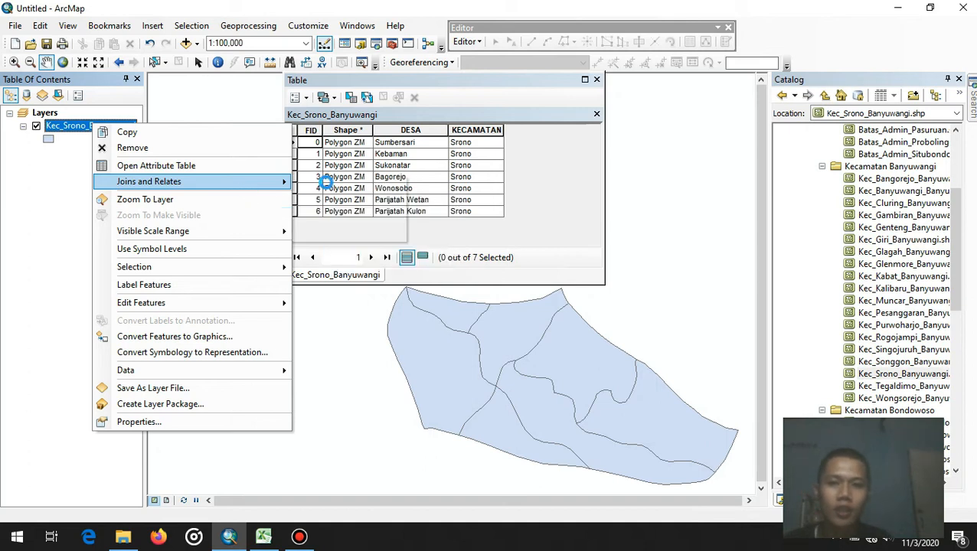
{"action": "left_click", "coordinate": [326, 181]}
{"action": "left_click", "coordinate": [609, 166]}
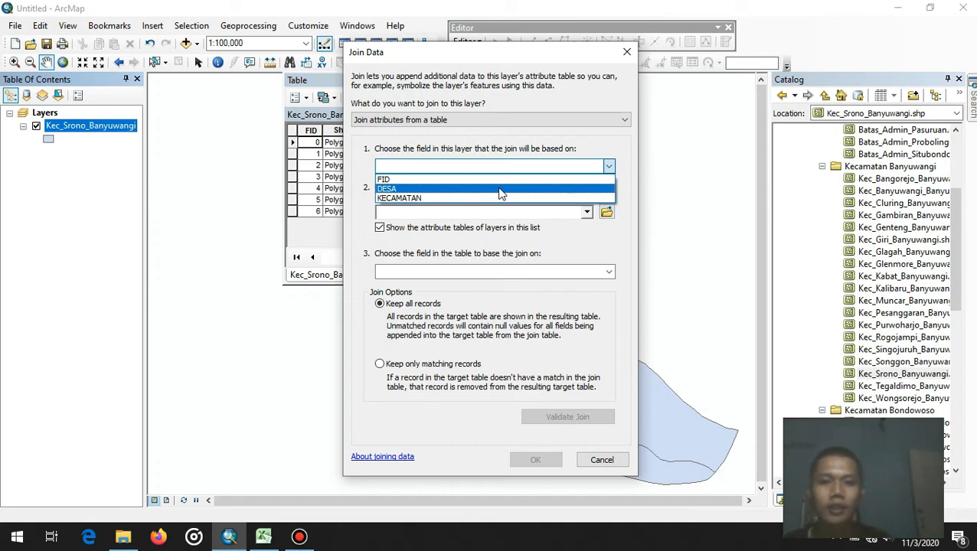
{"action": "left_click", "coordinate": [500, 192]}
Step: Load Sheet1$ of PERSEBARAN MAKANAN.xls from the LATIHAN ATRIBUT DATA folder as the table to join
{"action": "left_click", "coordinate": [607, 212]}
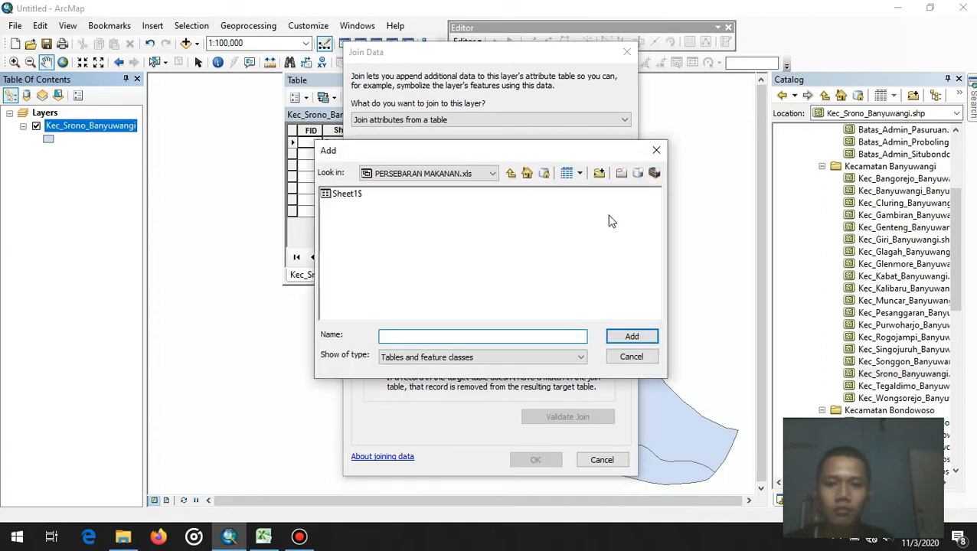
{"action": "left_click", "coordinate": [510, 175]}
{"action": "left_click", "coordinate": [510, 174]}
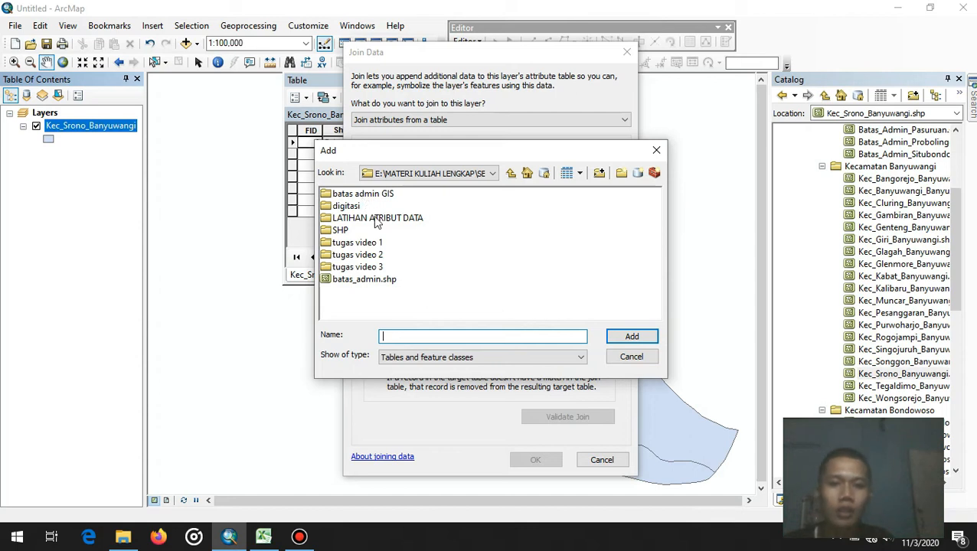
{"action": "double_click", "coordinate": [403, 219]}
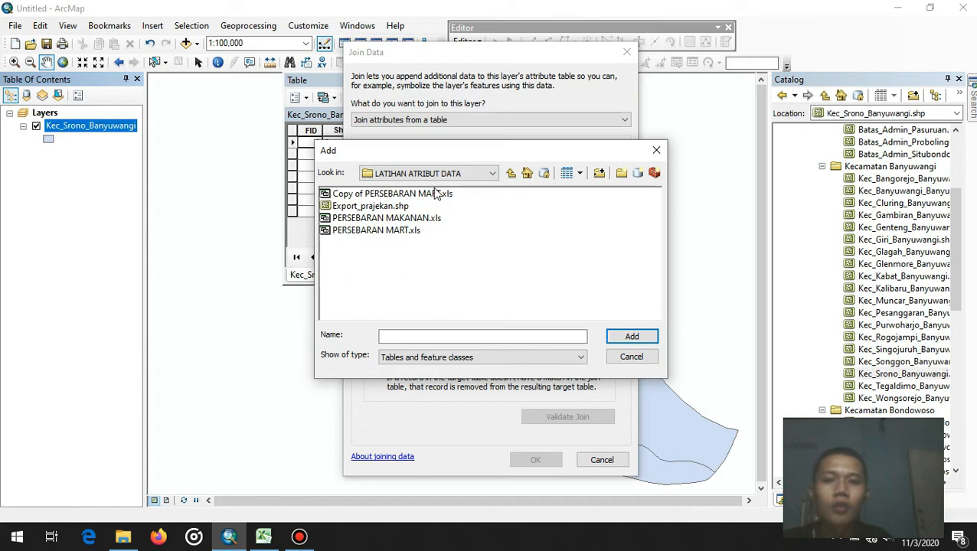
{"action": "left_click", "coordinate": [398, 221]}
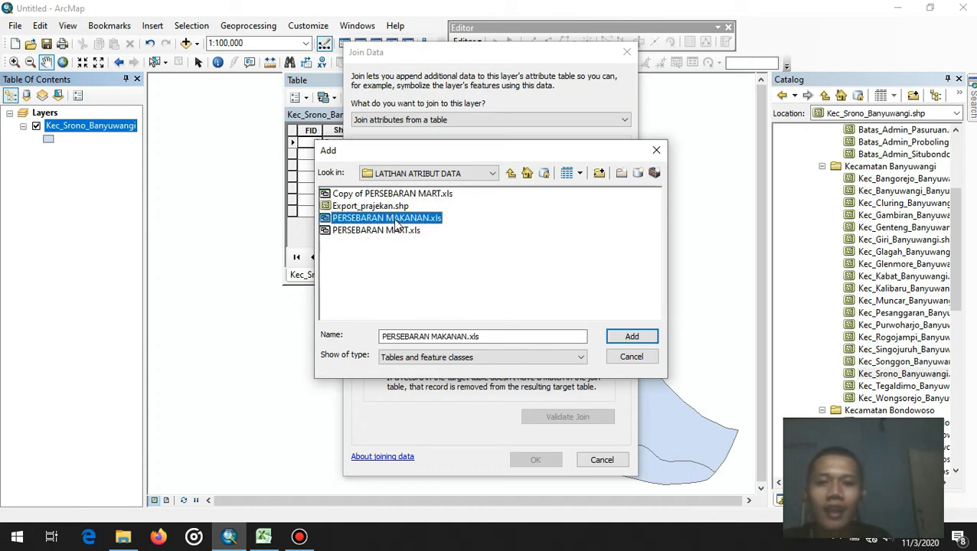
{"action": "mouse_move", "coordinate": [261, 538]}
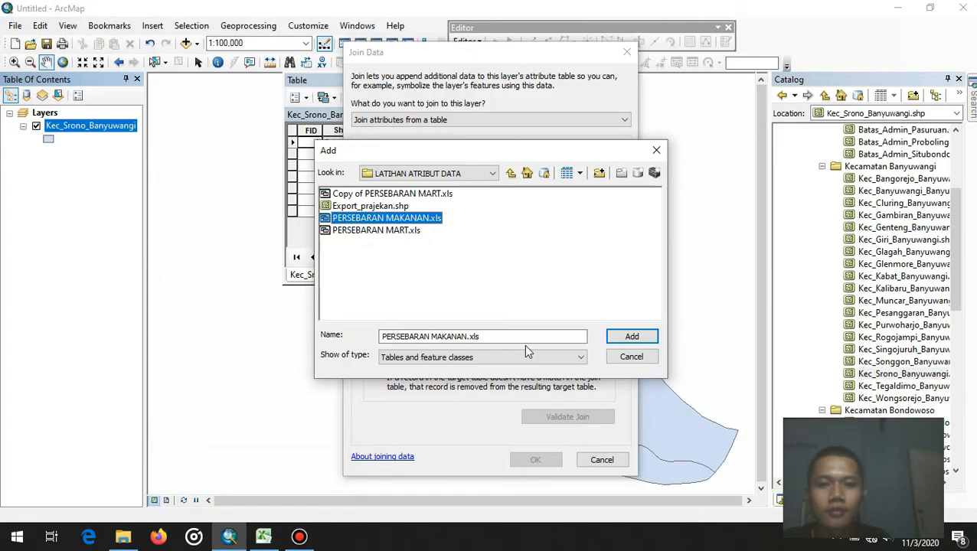
{"action": "left_click", "coordinate": [632, 336]}
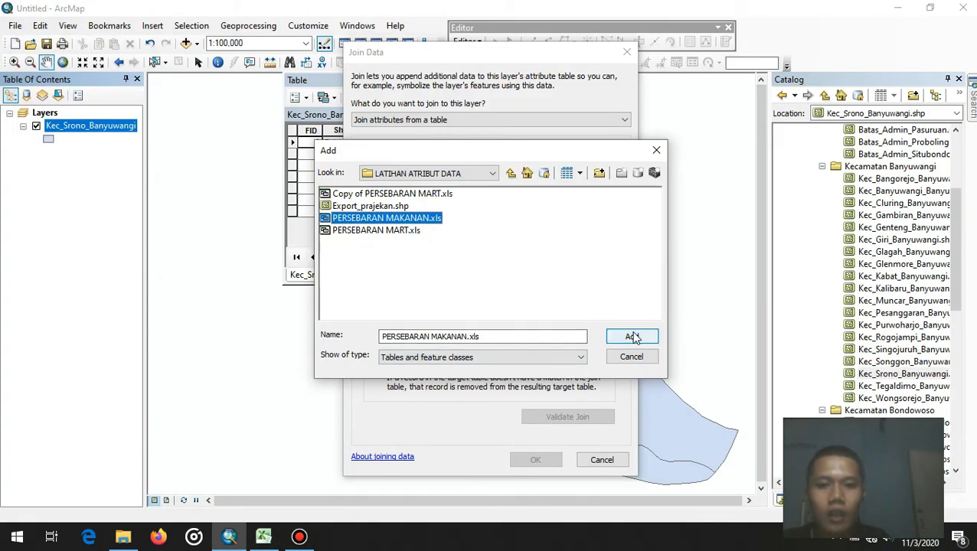
{"action": "left_click", "coordinate": [339, 195]}
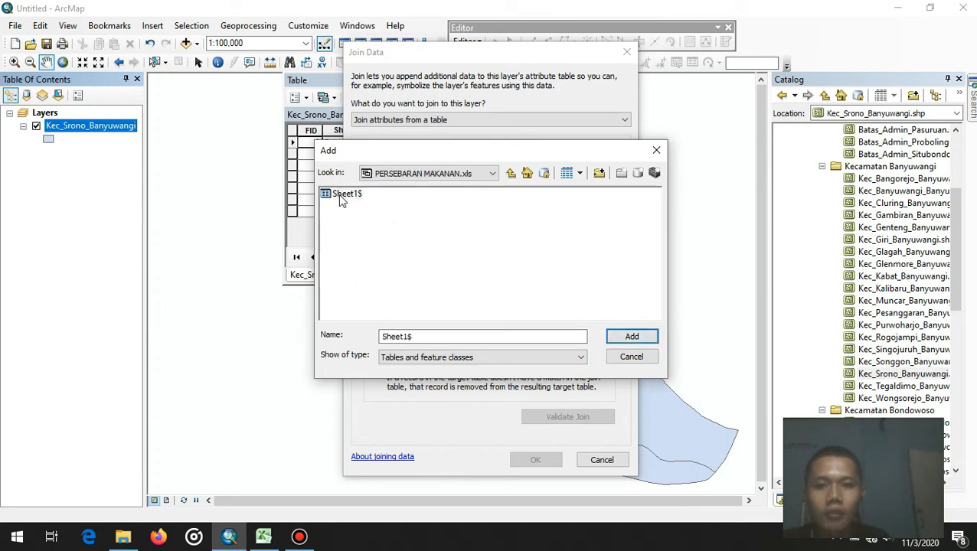
{"action": "left_click", "coordinate": [631, 337]}
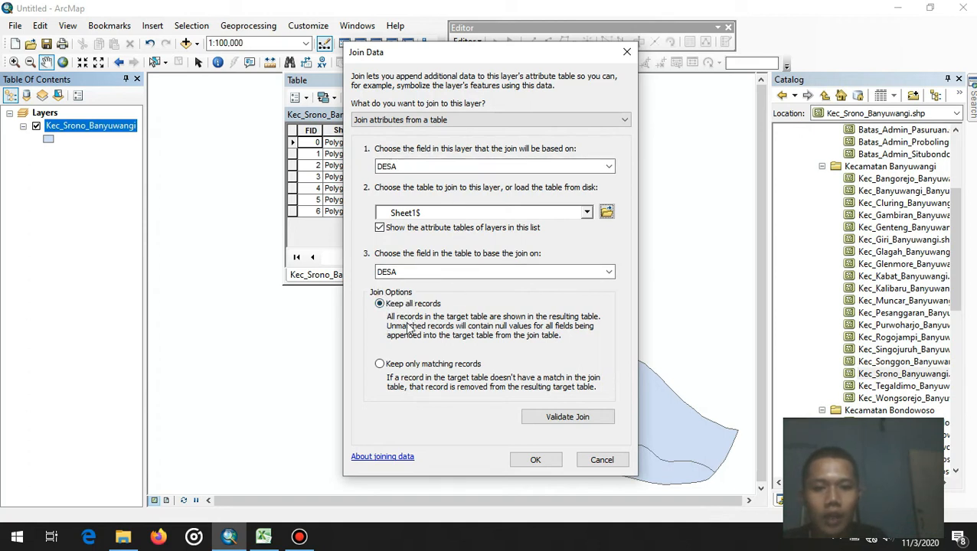
Step: Validate the join on the DESA fields and apply it, keeping all records
{"action": "left_click", "coordinate": [594, 419]}
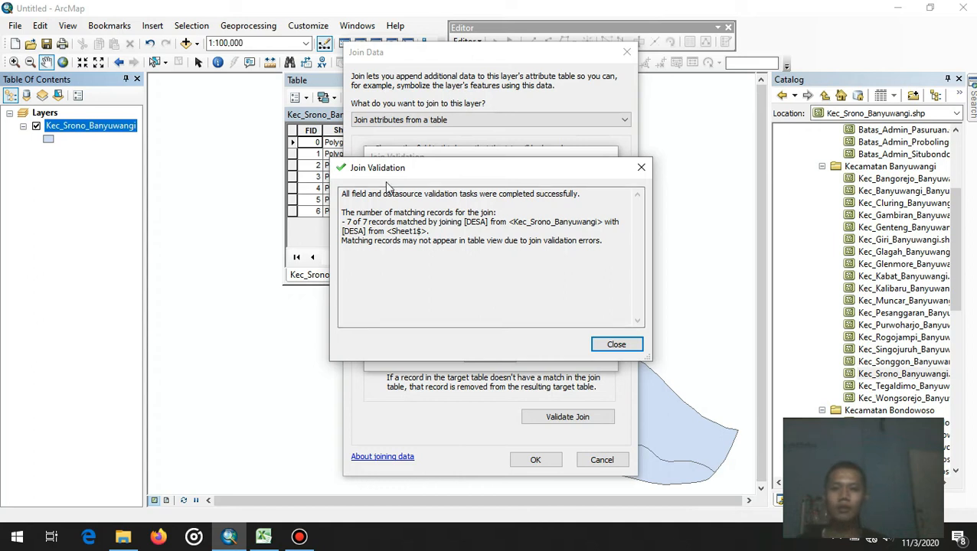
{"action": "left_click", "coordinate": [617, 346]}
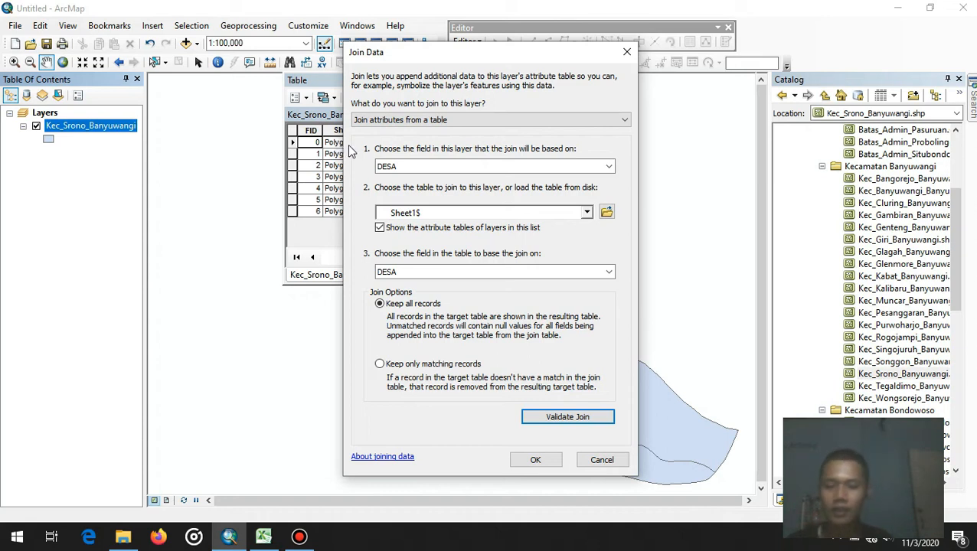
{"action": "left_click", "coordinate": [536, 462]}
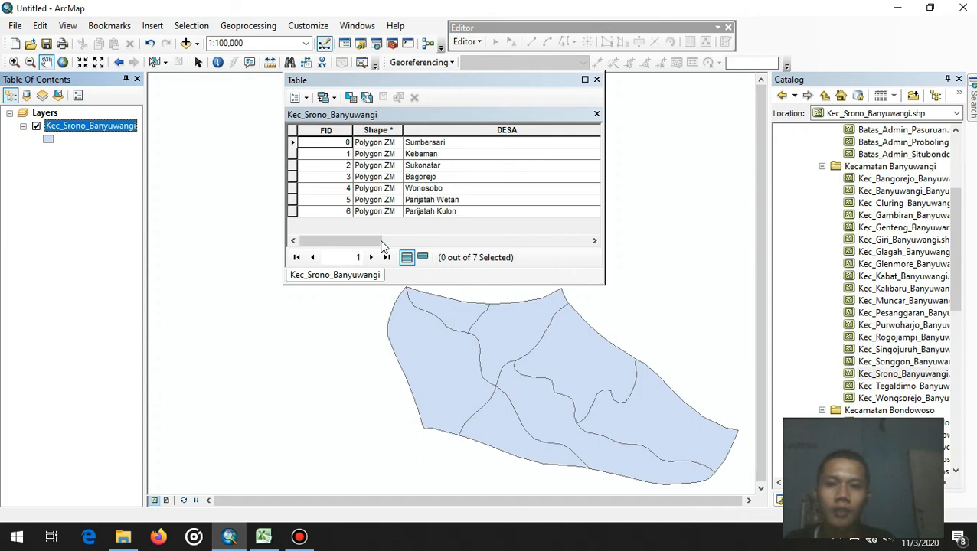
Step: Enlarge the attribute table to examine the joined DESA, MIE_AYAM and BAKSO columns, and close it
{"action": "left_click_drag", "start_coordinate": [372, 238], "coordinate": [502, 257]}
{"action": "left_click", "coordinate": [585, 80]}
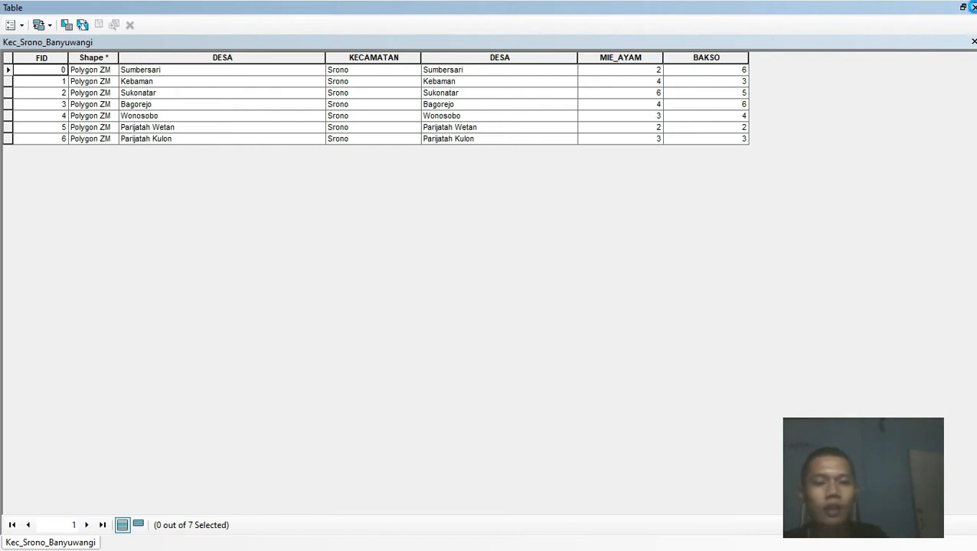
{"action": "left_click", "coordinate": [974, 6]}
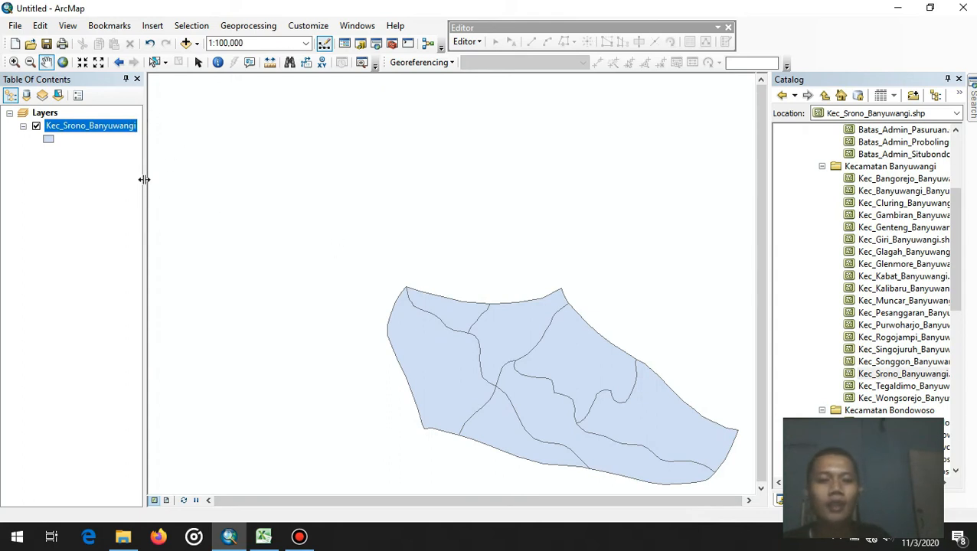
Step: Reopen the Kec_Srono_Banyuwangi attribute table to check the joined fields again, and close it
{"action": "right_click", "coordinate": [123, 135]}
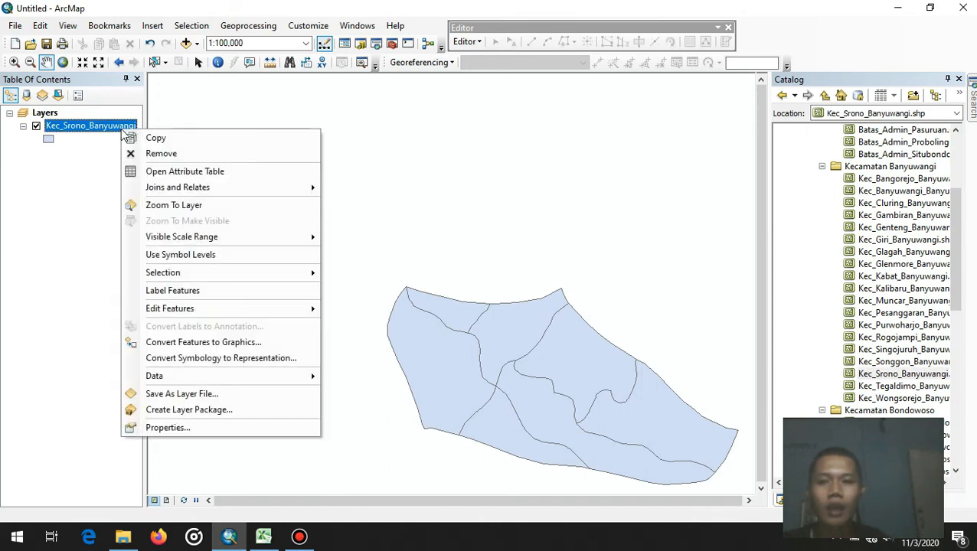
{"action": "left_click", "coordinate": [179, 173]}
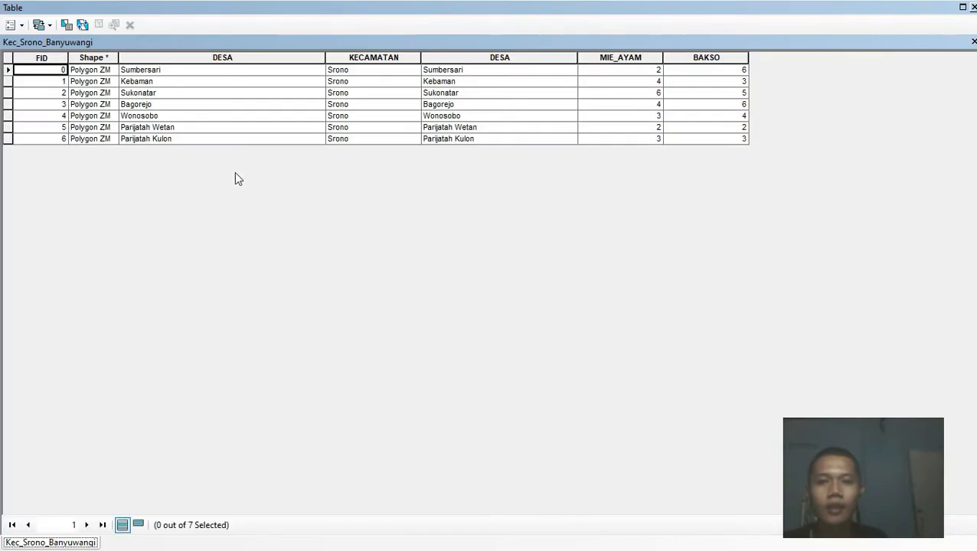
{"action": "left_click", "coordinate": [961, 8]}
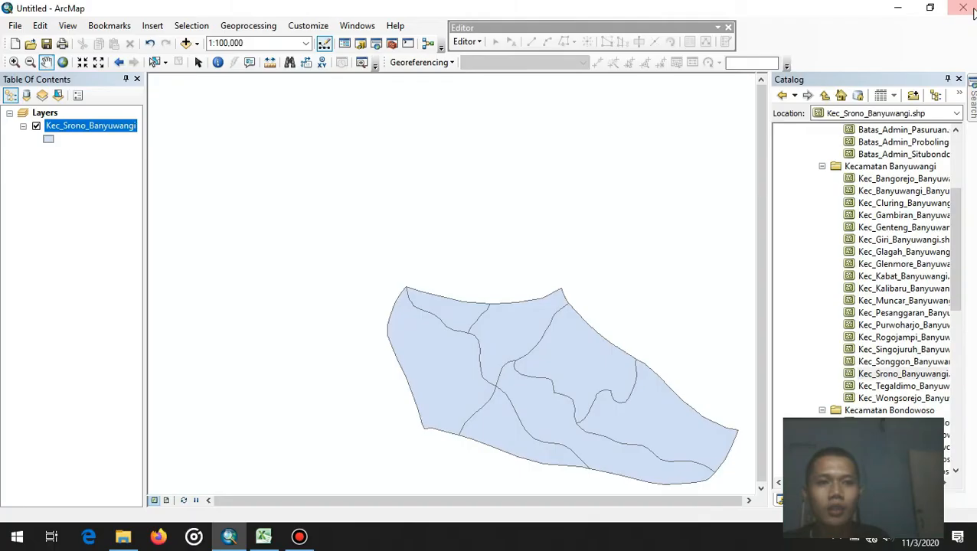
{"action": "left_click", "coordinate": [972, 8]}
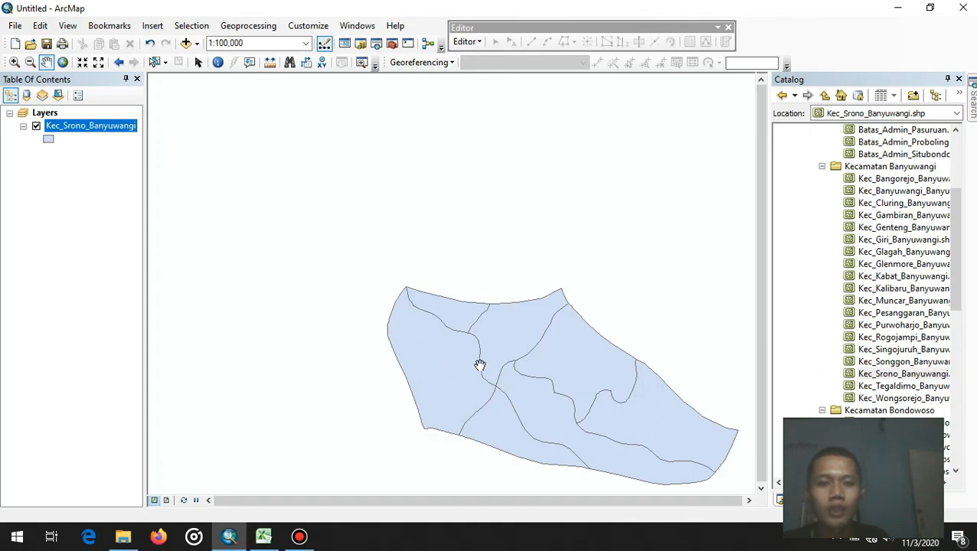
{"action": "left_click", "coordinate": [102, 131]}
{"action": "right_click", "coordinate": [110, 128]}
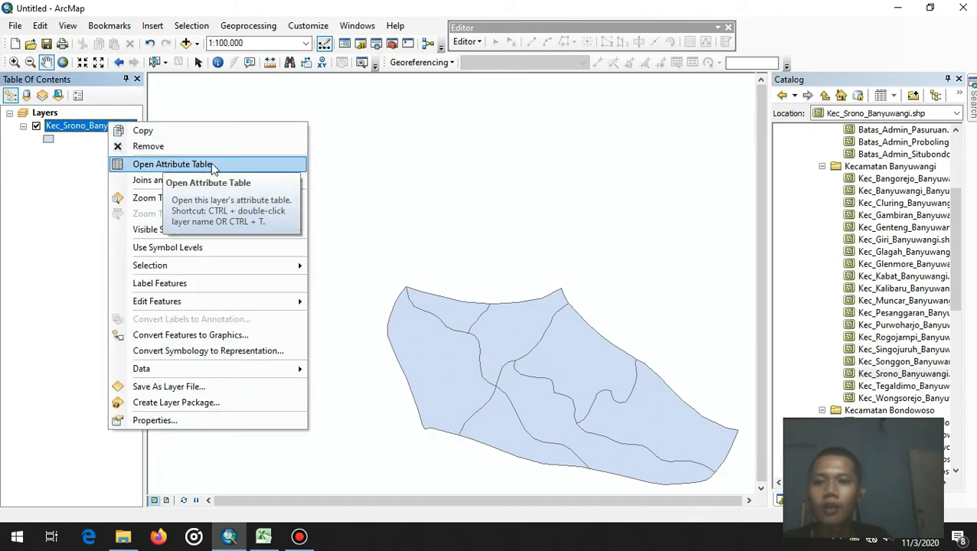
{"action": "left_click", "coordinate": [229, 105]}
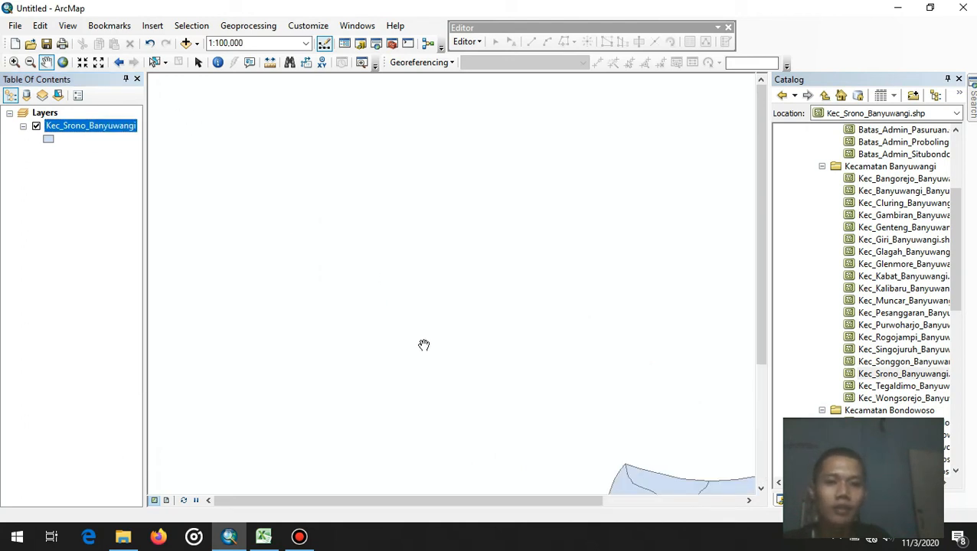
{"action": "left_click_drag", "start_coordinate": [401, 501], "coordinate": [506, 514]}
{"action": "left_click_drag", "start_coordinate": [763, 253], "coordinate": [766, 360]}
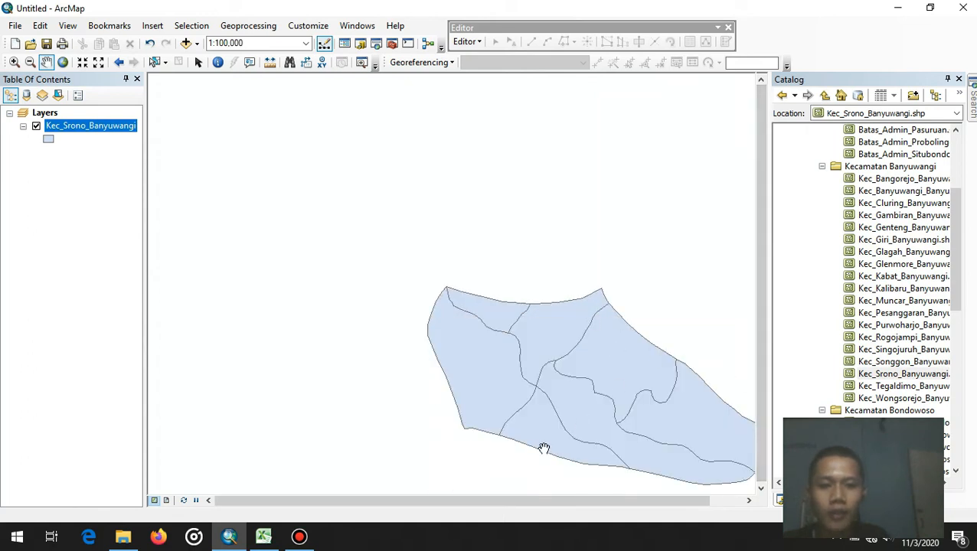
{"action": "left_click_drag", "start_coordinate": [533, 505], "coordinate": [556, 512]}
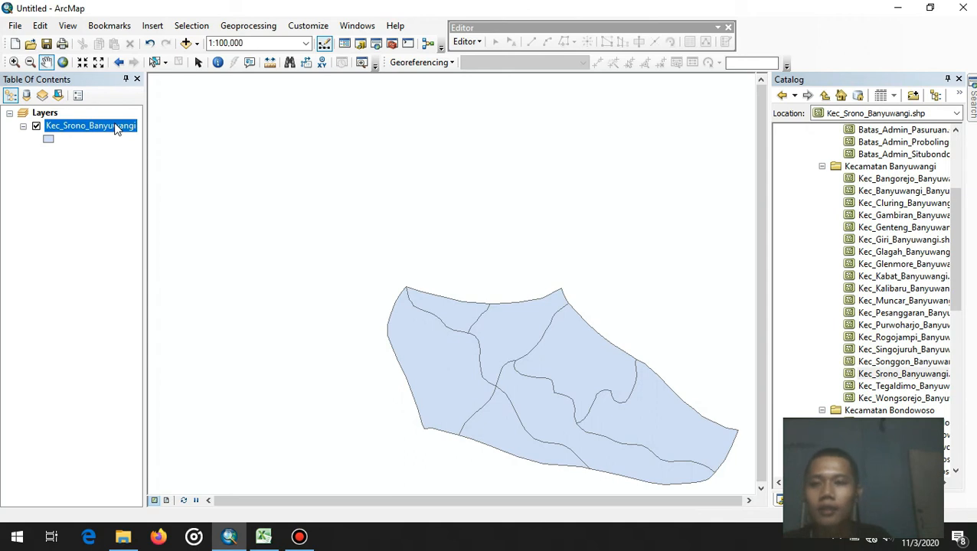
Step: Start exporting all features of the joined Kec_Srono_Banyuwangi layer and browse for the output shapefile's location
{"action": "right_click", "coordinate": [116, 129]}
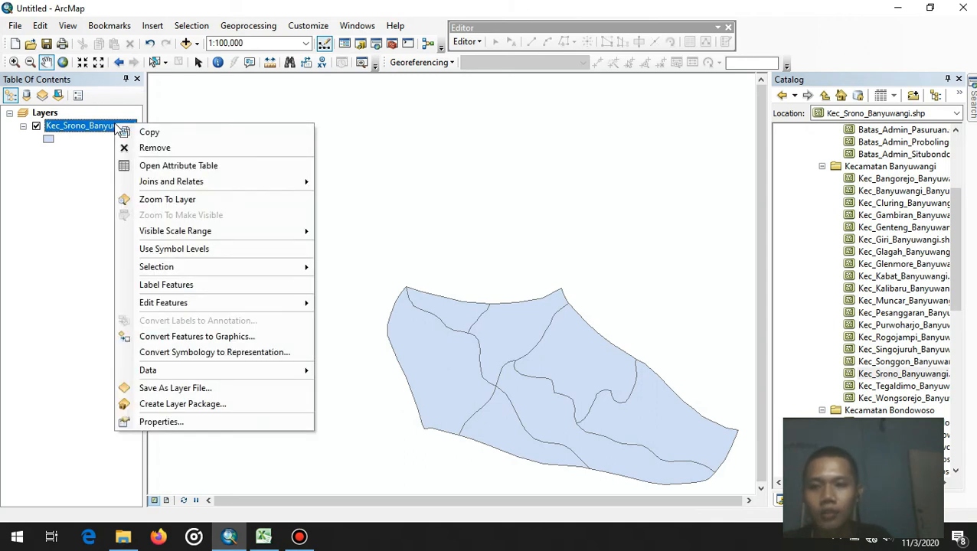
{"action": "mouse_move", "coordinate": [172, 370]}
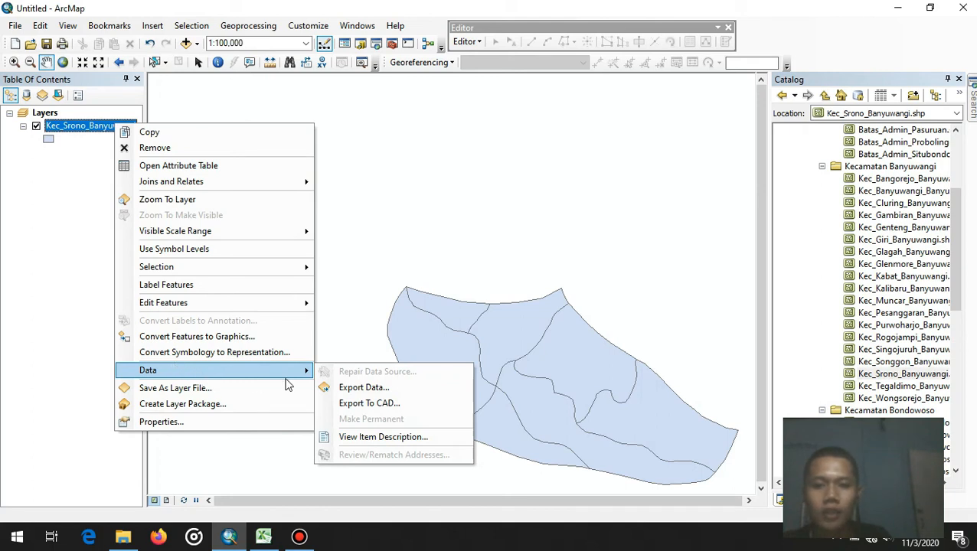
{"action": "left_click", "coordinate": [349, 388]}
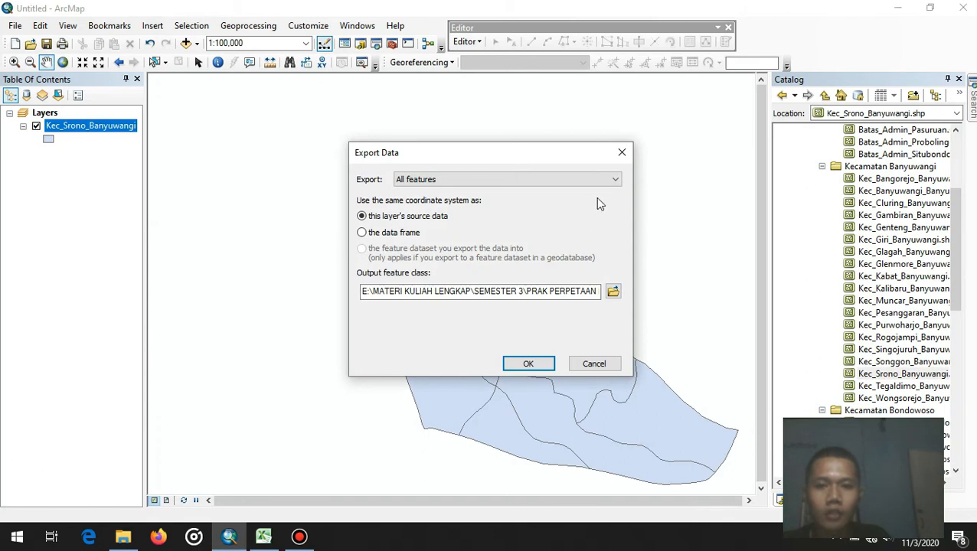
{"action": "left_click", "coordinate": [612, 291]}
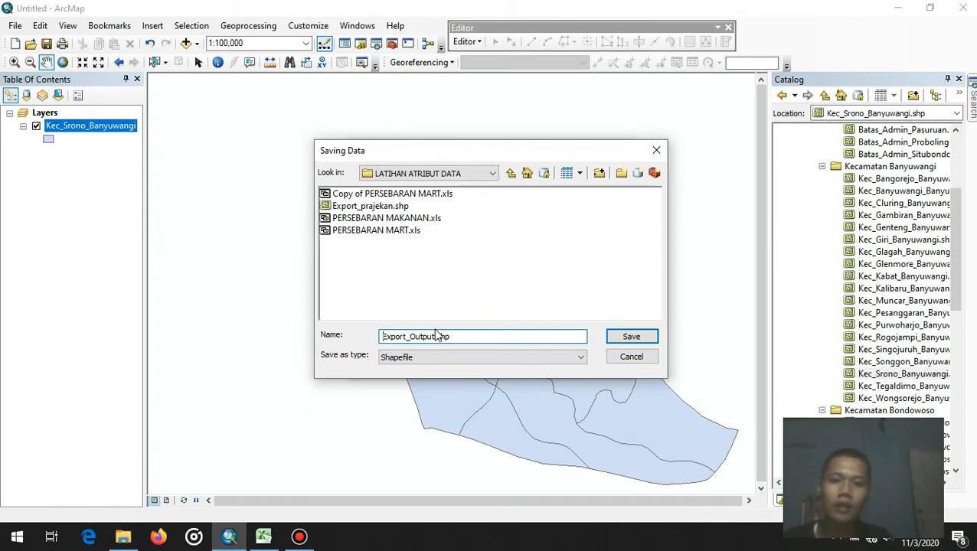
Step: Name the output shapefile pers_makan.shp in the LATIHAN ATRIBUT DATA folder
{"action": "key", "text": "BackSpace"}
{"action": "key", "text": "BackSpace"}
{"action": "key", "text": "BackSpace"}
{"action": "key", "text": "BackSpace"}
{"action": "key", "text": "BackSpace"}
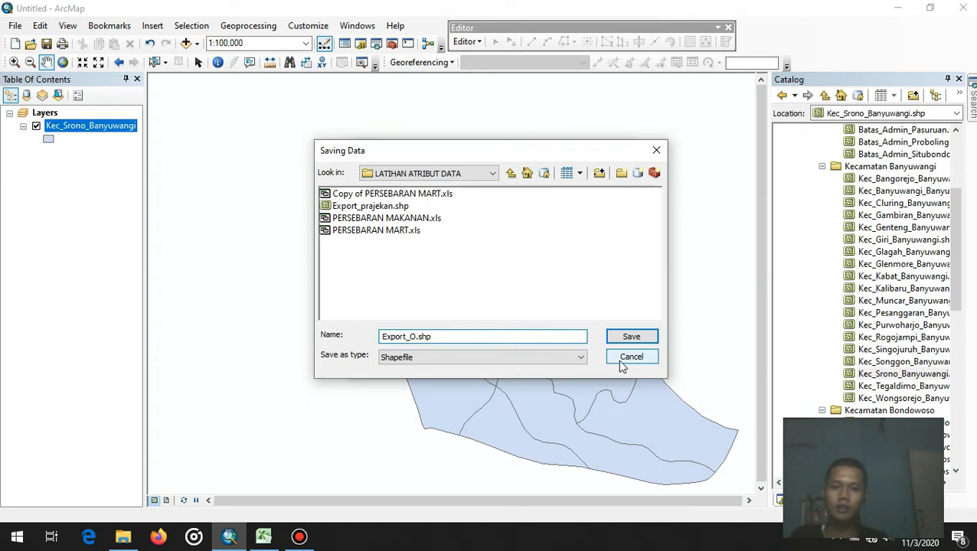
{"action": "key", "text": "BackSpace"}
{"action": "key", "text": "BackSpace"}
{"action": "key", "text": "BackSpace"}
{"action": "key", "text": "BackSpace"}
{"action": "key", "text": "BackSpace"}
{"action": "key", "text": "BackSpace"}
{"action": "key", "text": "BackSpace"}
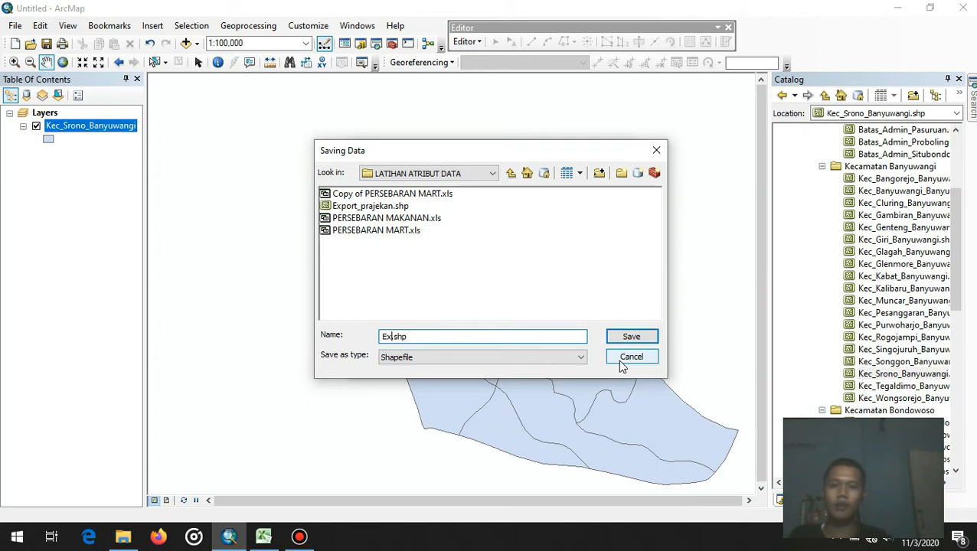
{"action": "key", "text": "BackSpace"}
{"action": "type", "text": "pers"}
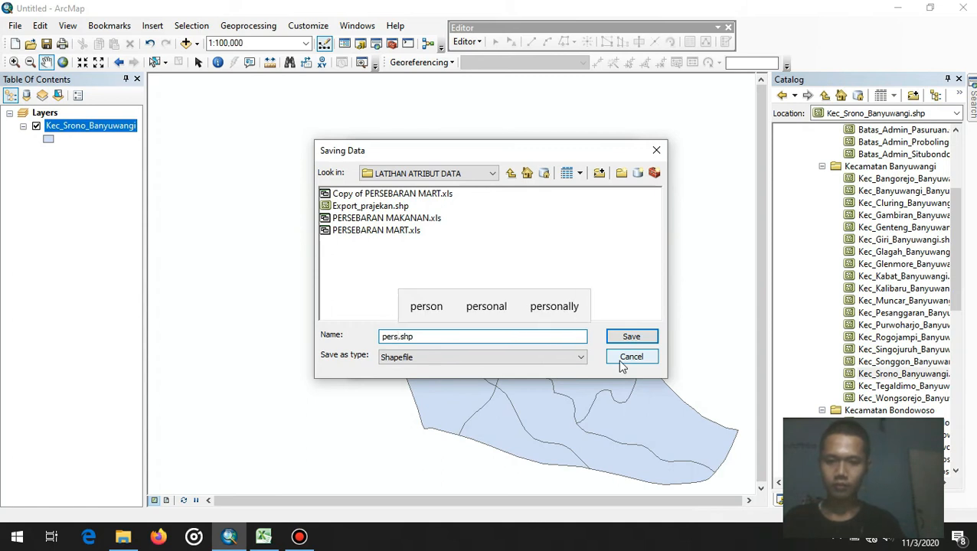
{"action": "type", "text": "-"}
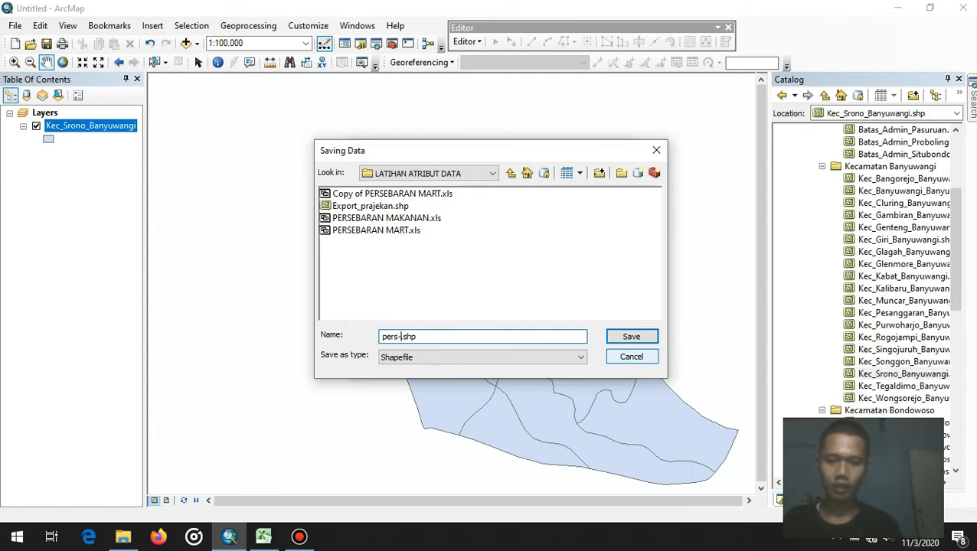
{"action": "key", "text": "BackSpace"}
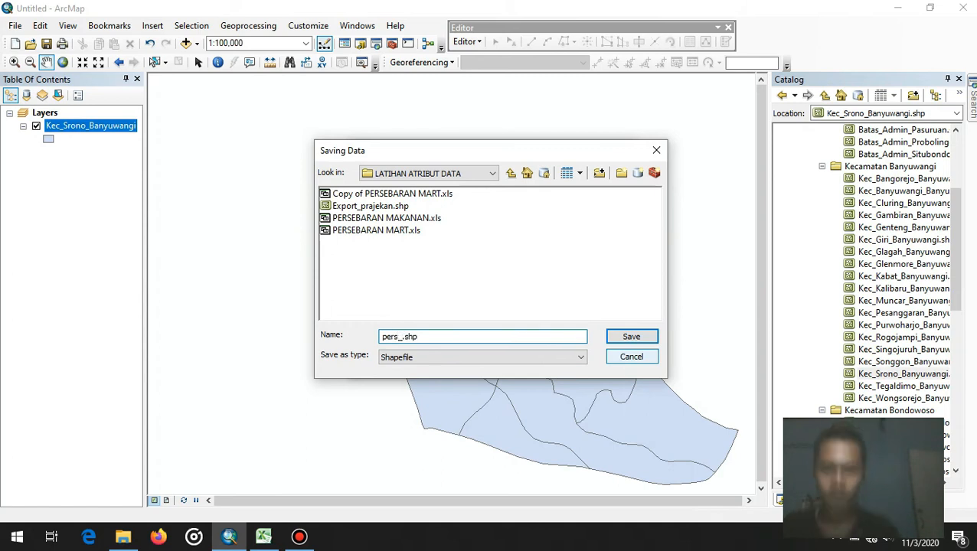
{"action": "type", "text": "_makn"}
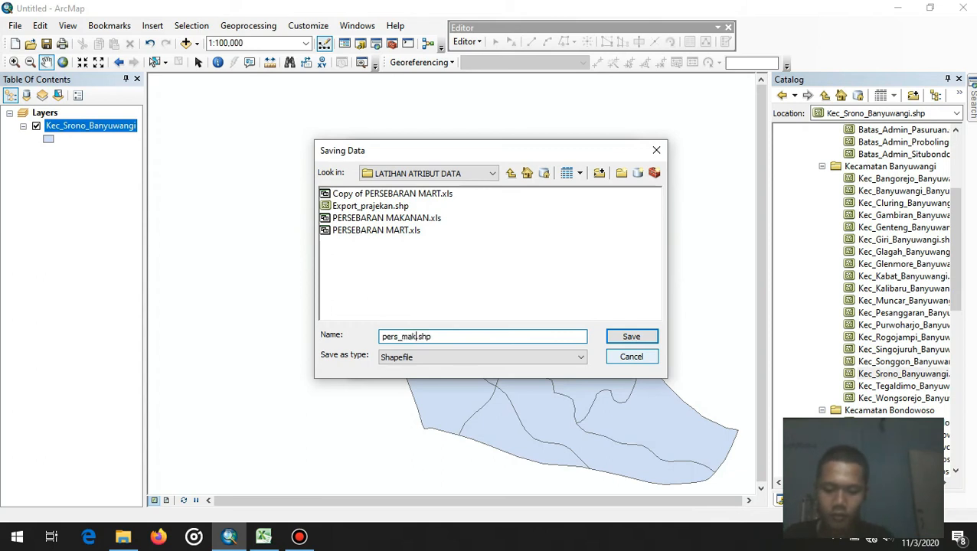
{"action": "left_click", "coordinate": [418, 337]}
{"action": "type", "text": "an"}
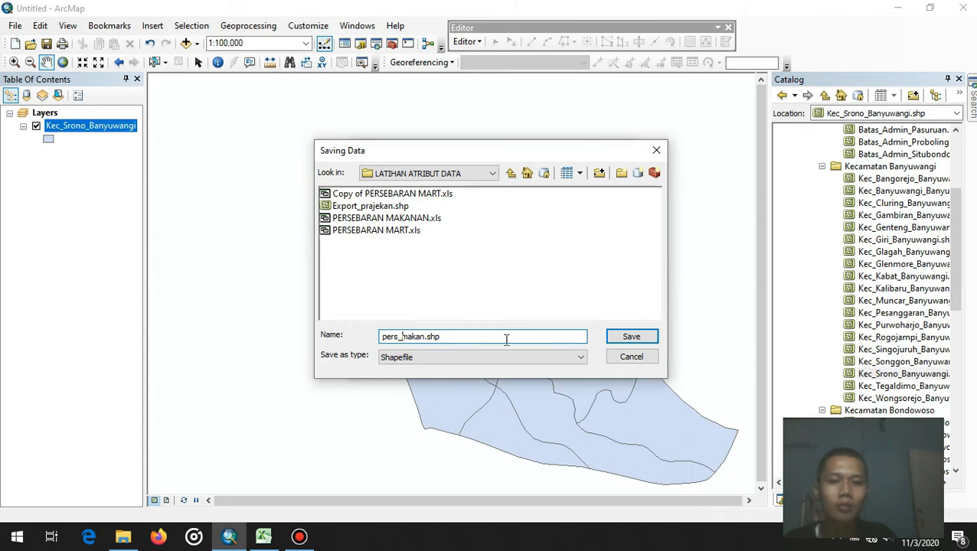
Step: Save and export the joined features to pers_makan.shp and add the exported data to the map as a layer
{"action": "left_click", "coordinate": [622, 342]}
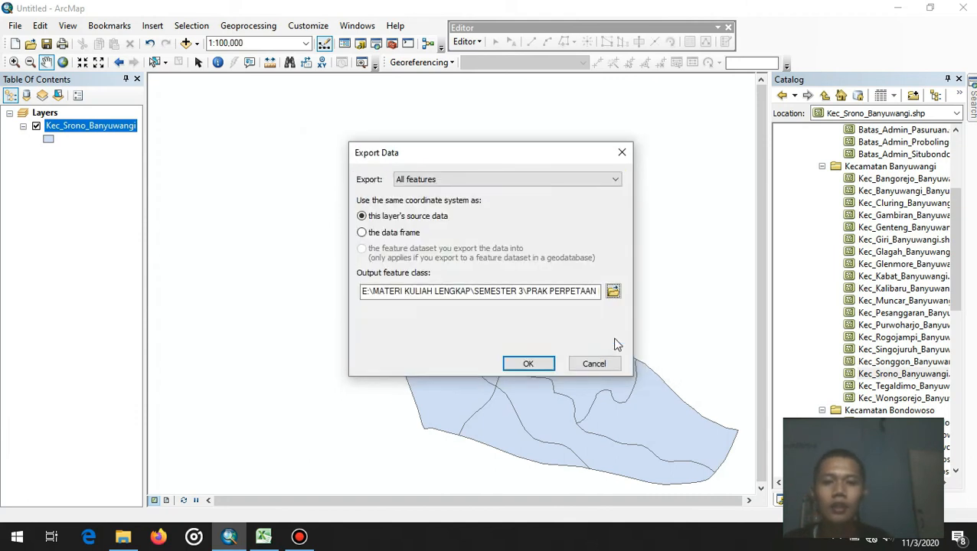
{"action": "left_click", "coordinate": [528, 364]}
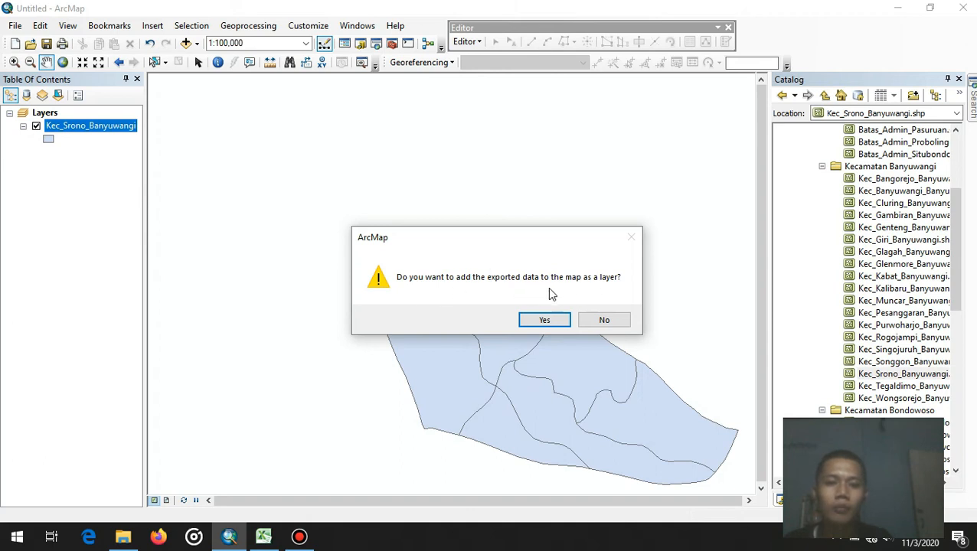
{"action": "left_click", "coordinate": [544, 321]}
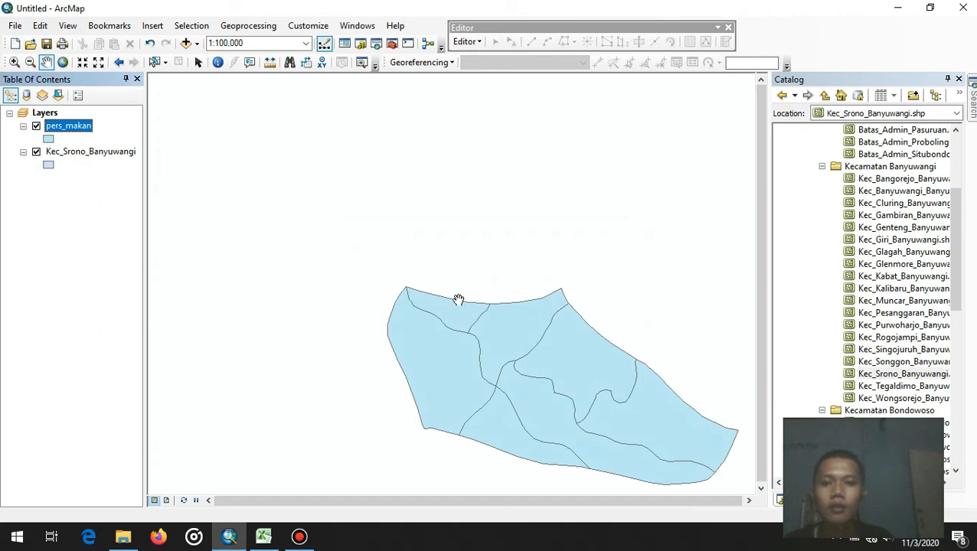
Step: Check the fields in the attribute tables of pers_makan and the joined Kec_Srono_Banyuwangi layer one after the other, closing each table
{"action": "right_click", "coordinate": [73, 127]}
{"action": "left_click", "coordinate": [122, 167]}
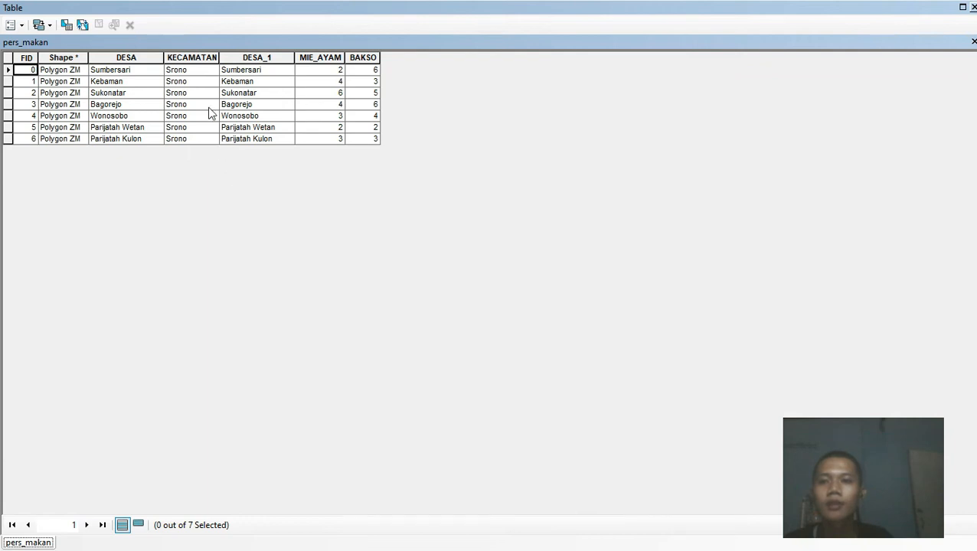
{"action": "left_click", "coordinate": [972, 7]}
{"action": "left_click", "coordinate": [84, 154]}
{"action": "right_click", "coordinate": [84, 153]}
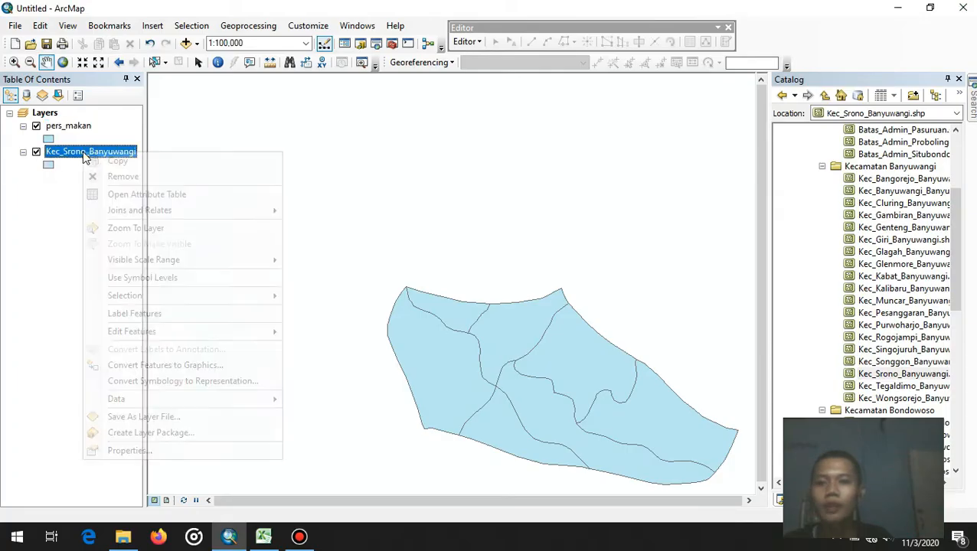
{"action": "left_click", "coordinate": [152, 193]}
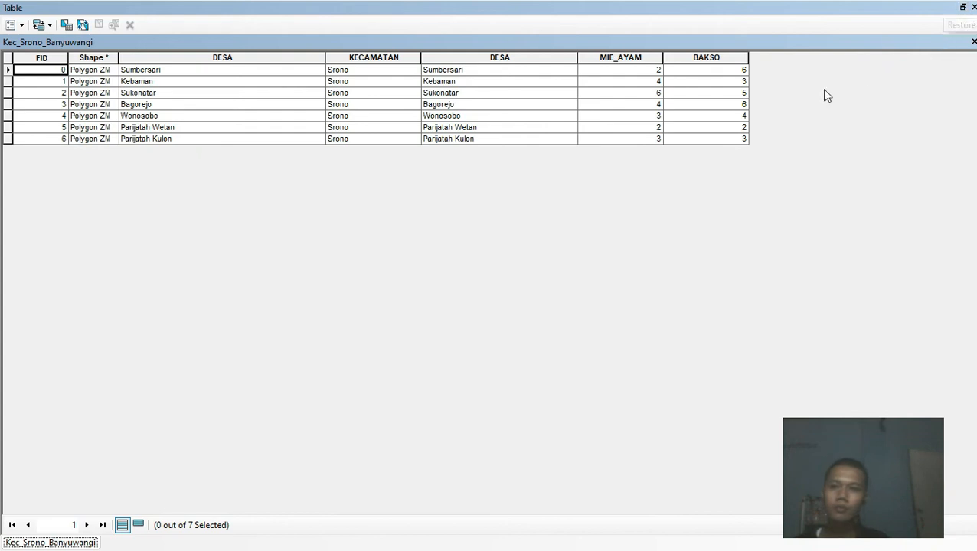
{"action": "left_click", "coordinate": [972, 41]}
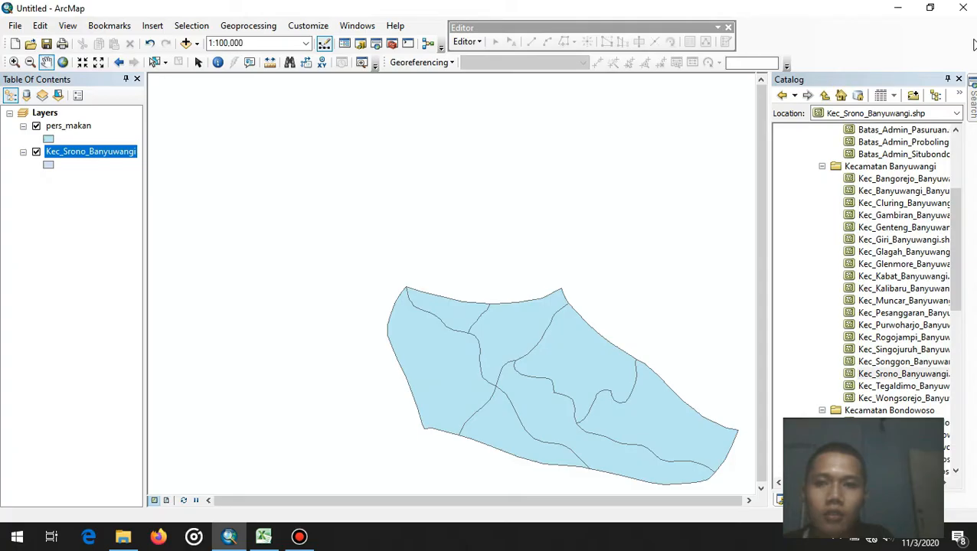
Step: Reopen the Kec_Srono_Banyuwangi attribute table to review its joined MIE_AYAM and BAKSO fields, and close it
{"action": "right_click", "coordinate": [103, 153]}
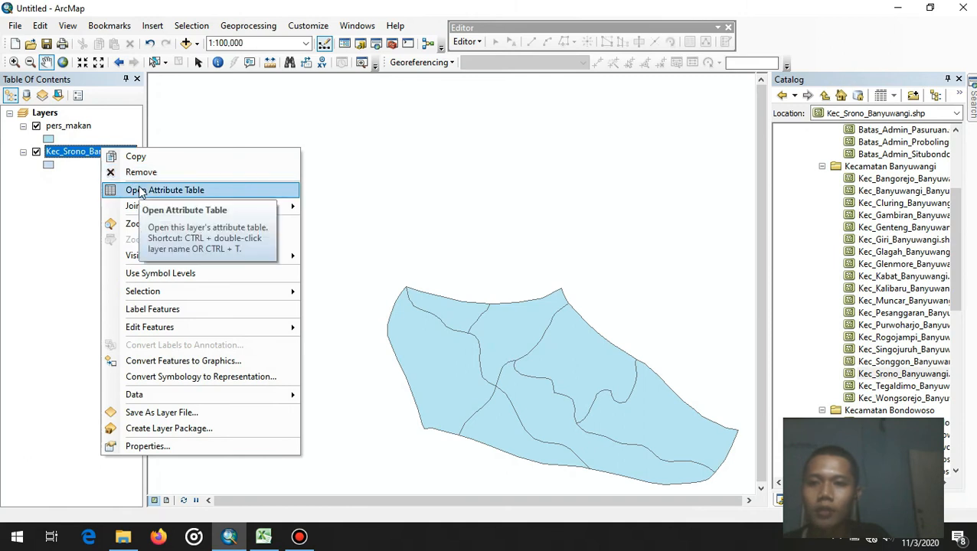
{"action": "left_click", "coordinate": [94, 158]}
{"action": "left_click", "coordinate": [93, 153]}
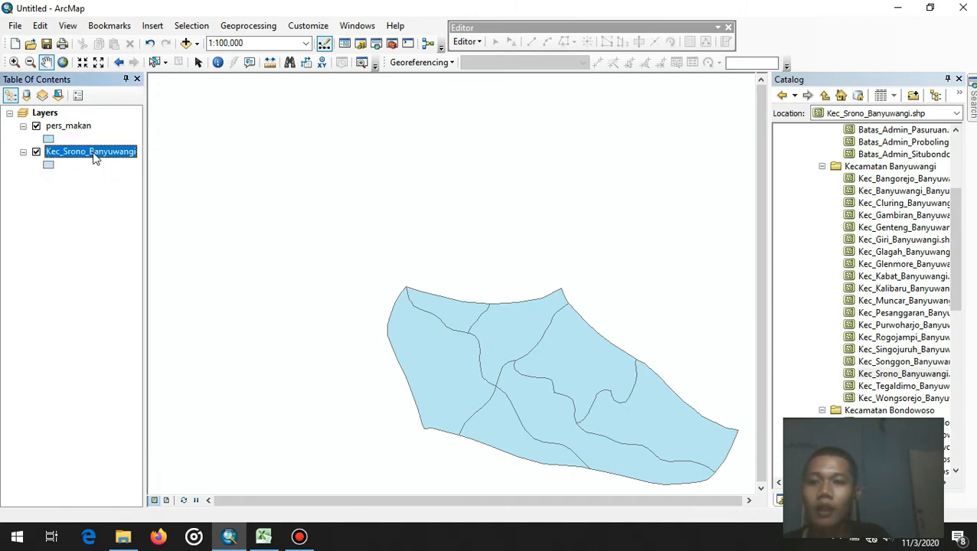
{"action": "right_click", "coordinate": [93, 159]}
{"action": "left_click", "coordinate": [142, 198]}
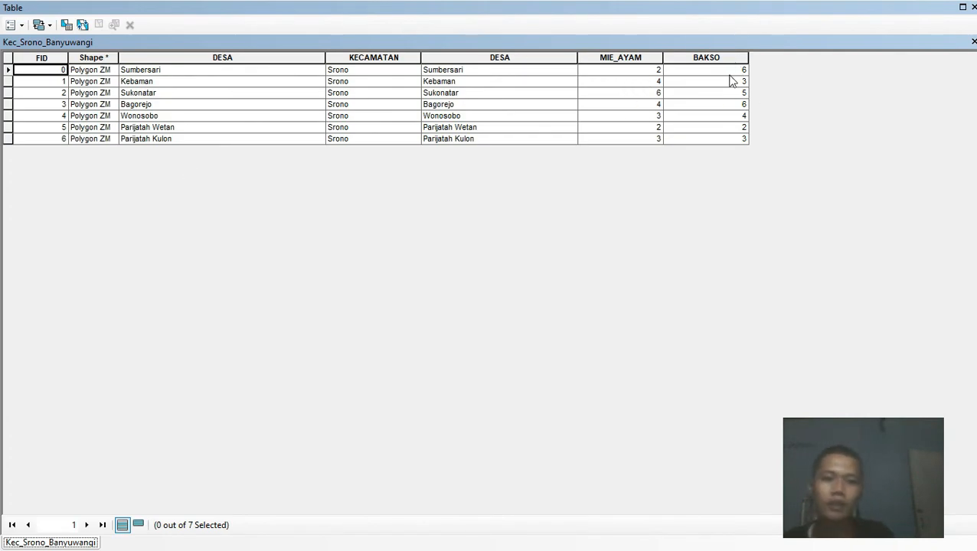
{"action": "left_click", "coordinate": [972, 8]}
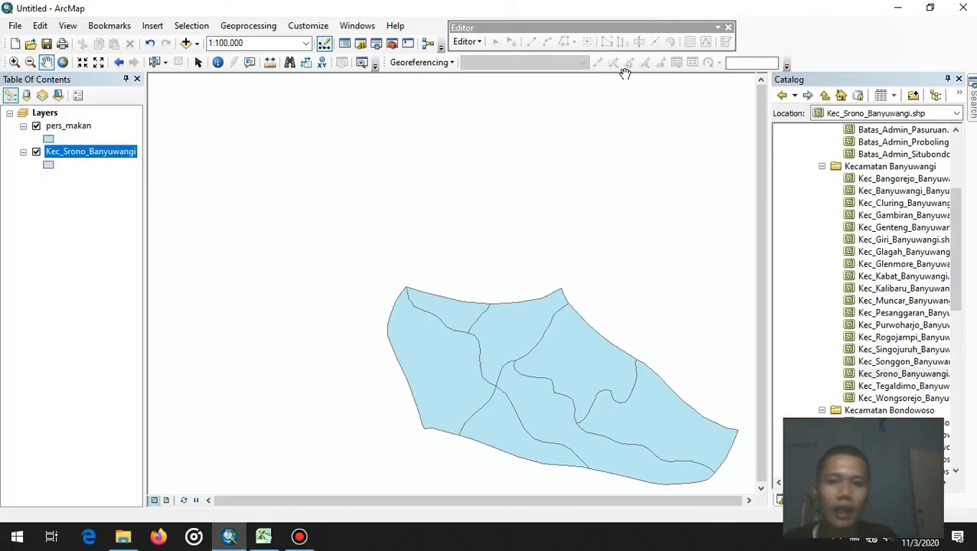
Step: Remove the joined Kec_Srono_Banyuwangi layer from the map
{"action": "right_click", "coordinate": [90, 153]}
{"action": "left_click", "coordinate": [121, 174]}
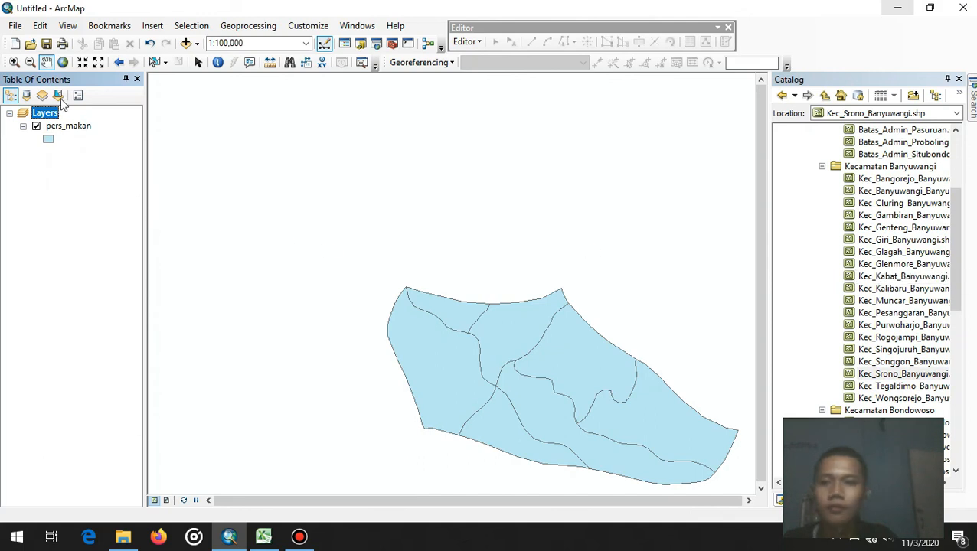
{"action": "right_click", "coordinate": [65, 118]}
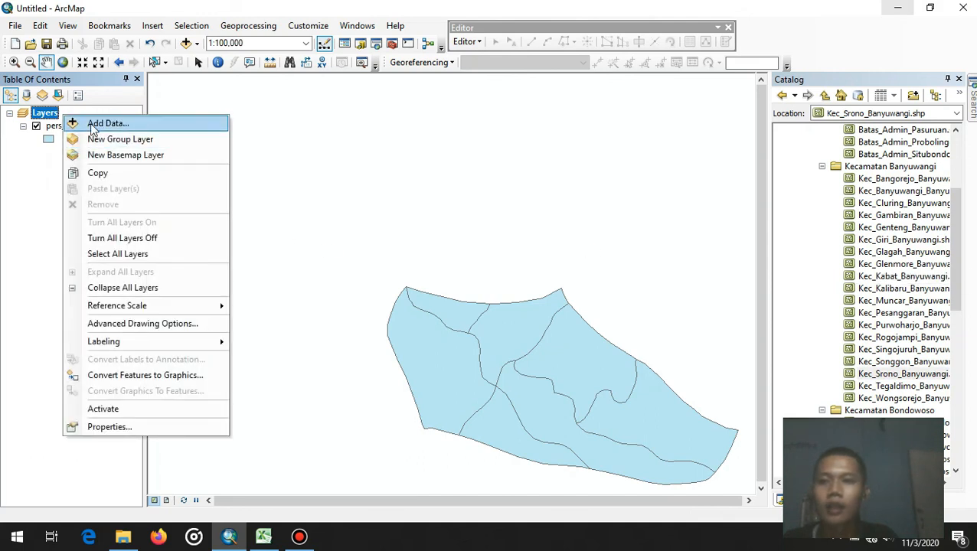
{"action": "left_click", "coordinate": [72, 122]}
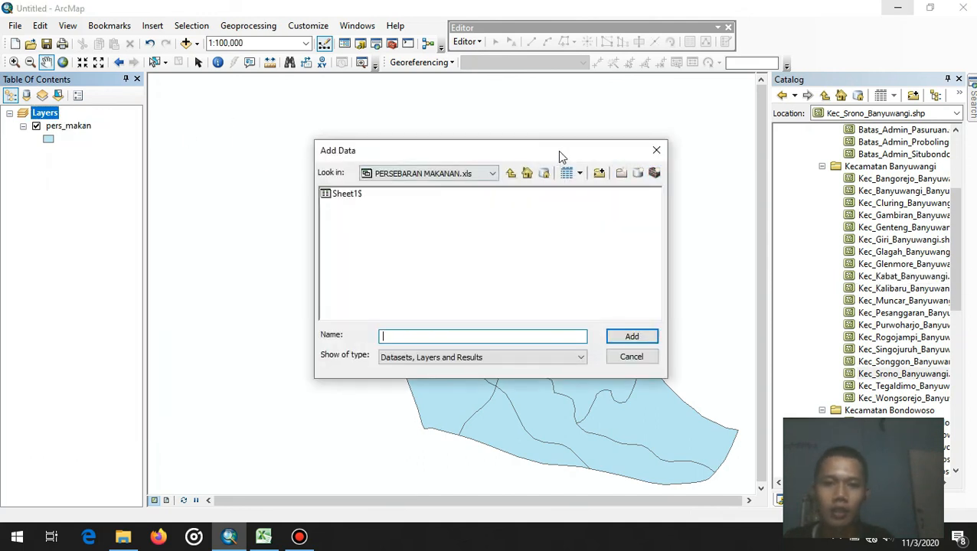
{"action": "left_click", "coordinate": [513, 173]}
{"action": "left_click", "coordinate": [656, 150]}
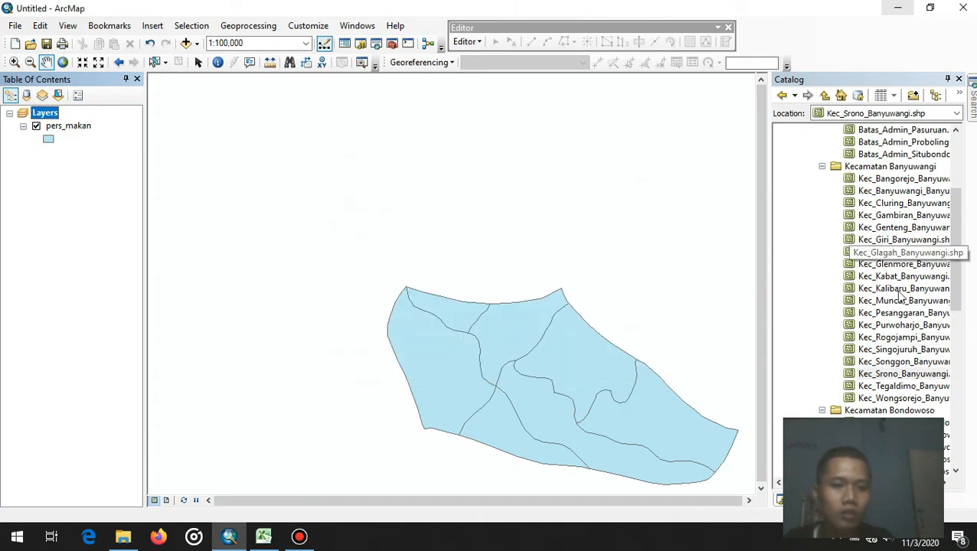
Step: Add the original Kec_Srono_Banyuwangi.shp from the Kecamatan Banyuwangi folder to the map and check which fields its attribute table holds
{"action": "left_click_drag", "start_coordinate": [905, 375], "coordinate": [62, 231]}
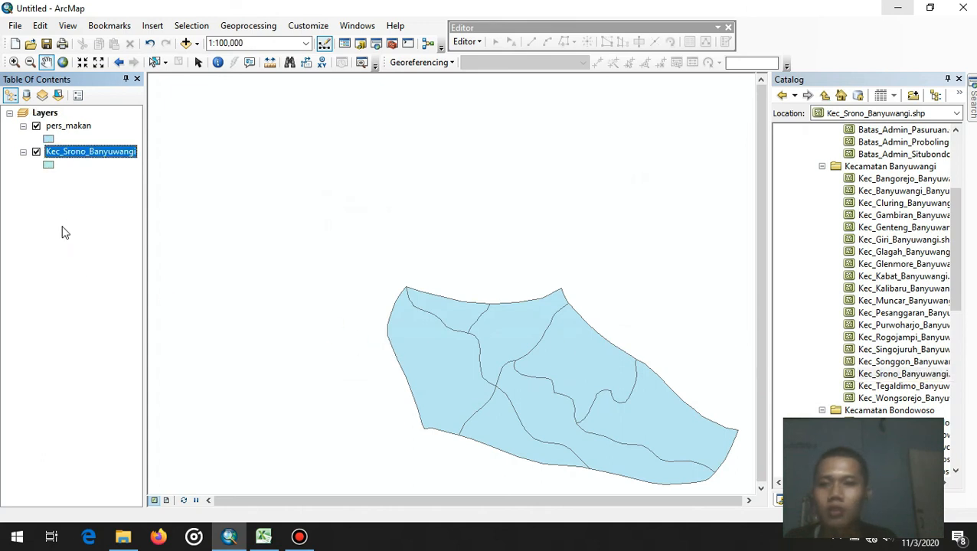
{"action": "right_click", "coordinate": [113, 155]}
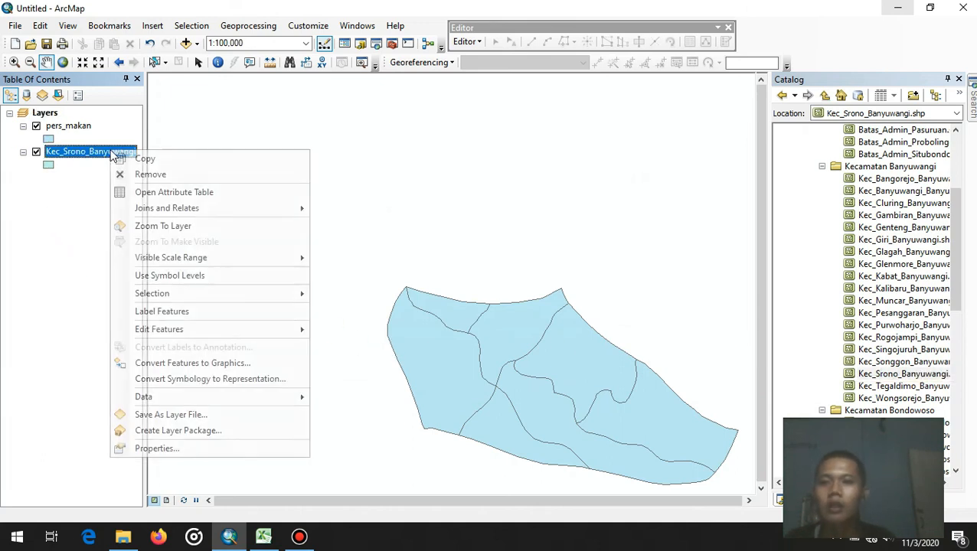
{"action": "left_click", "coordinate": [165, 193]}
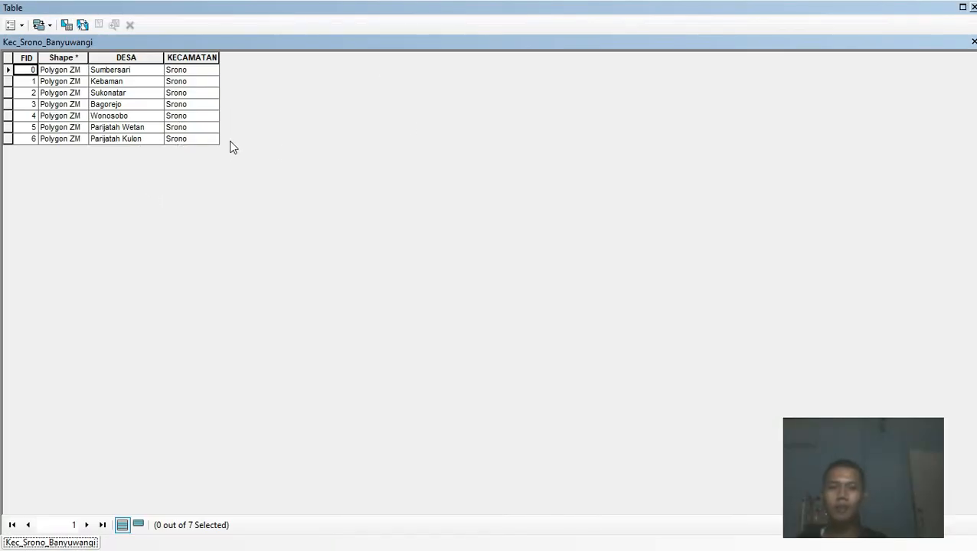
{"action": "left_click", "coordinate": [973, 8]}
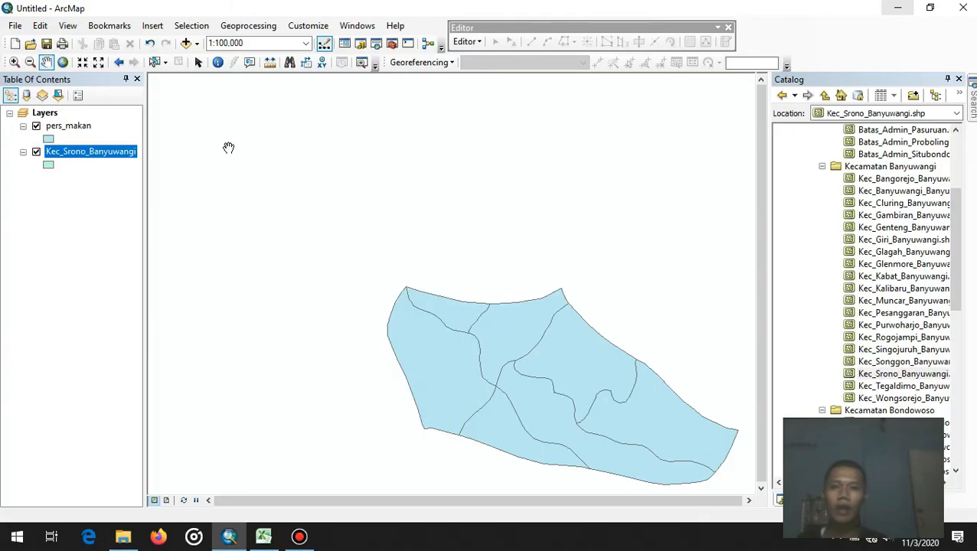
Step: Remove the pers_makan layer and add pers_makan.shp back to the map from the LATIHAN ATRIBUT DATA folder
{"action": "right_click", "coordinate": [86, 128]}
{"action": "left_click", "coordinate": [113, 154]}
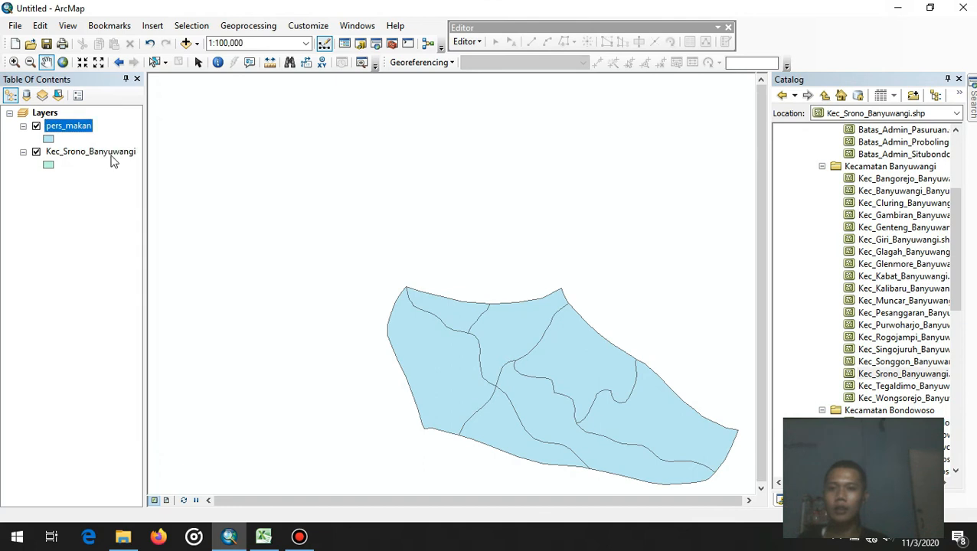
{"action": "right_click", "coordinate": [57, 112]}
{"action": "left_click", "coordinate": [105, 117]}
{"action": "left_click", "coordinate": [387, 218]}
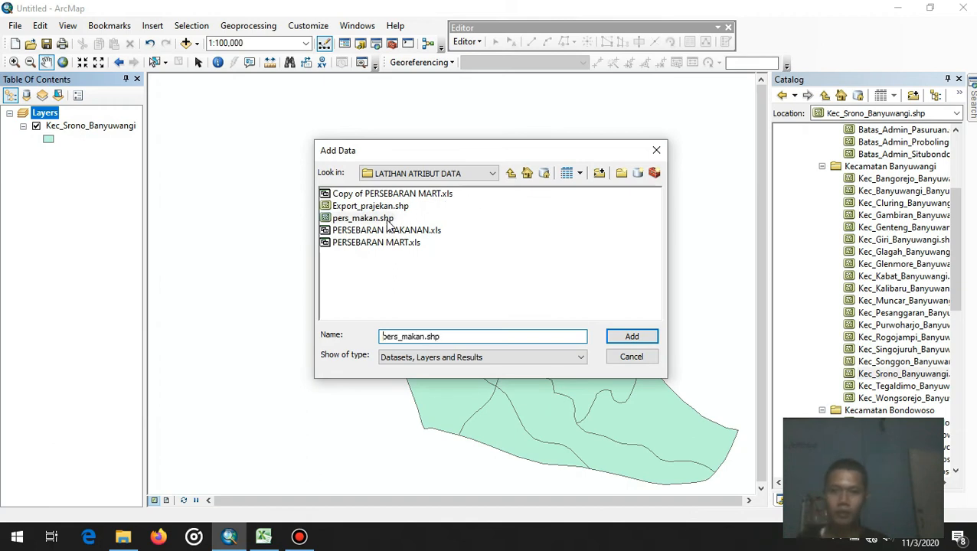
{"action": "left_click", "coordinate": [632, 338]}
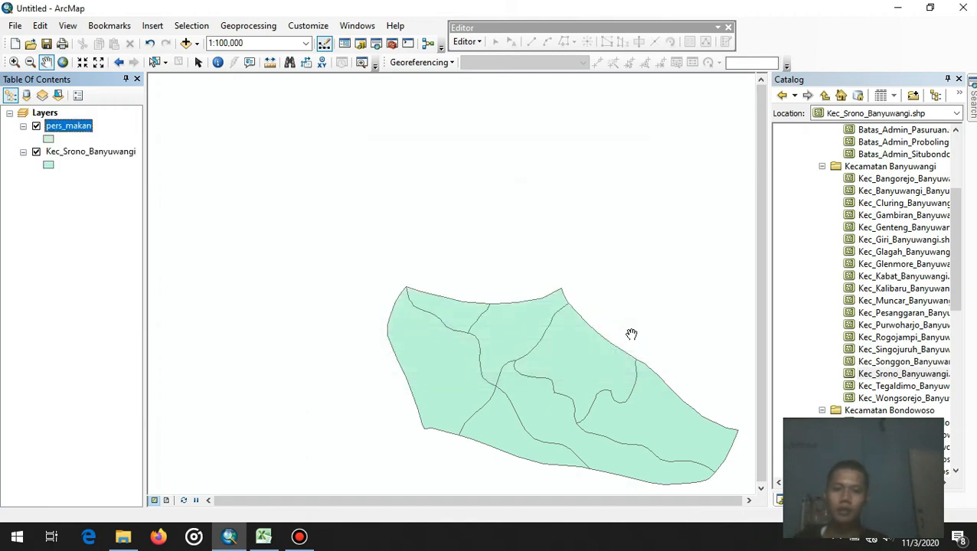
Step: Inspect the re-added pers_makan layer's attribute table for the exported DESA_1, MIE_AYAM and BAKSO fields, and close it
{"action": "right_click", "coordinate": [70, 129]}
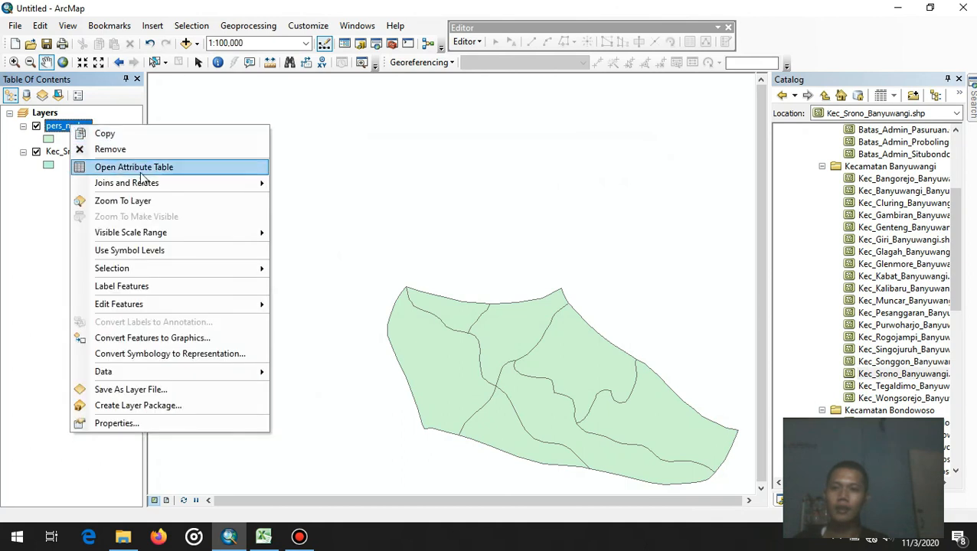
{"action": "left_click", "coordinate": [148, 170]}
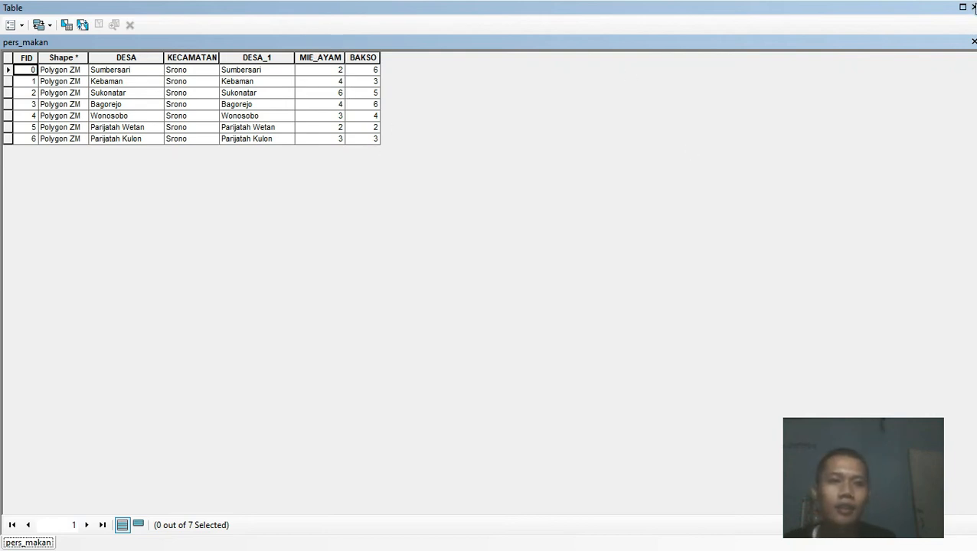
{"action": "left_click", "coordinate": [973, 7]}
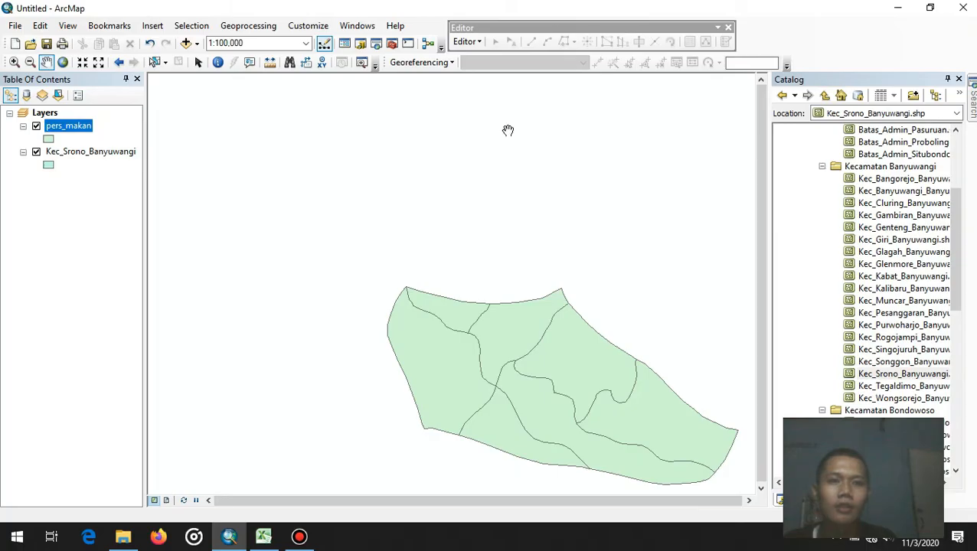
Step: Reopen the pers_makan attribute table, select the MIE_AYAM column and examine the commands available for that field, including Delete Field
{"action": "right_click", "coordinate": [82, 130]}
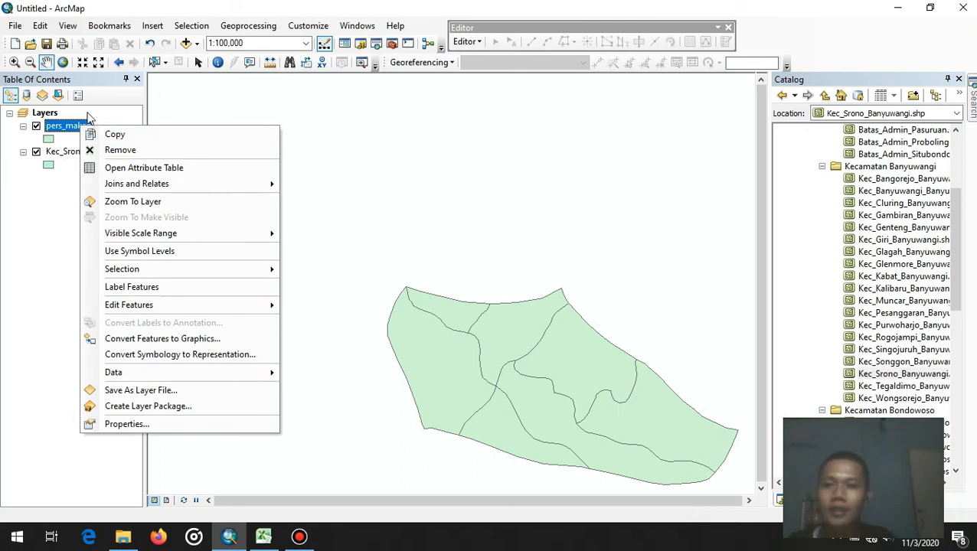
{"action": "left_click", "coordinate": [117, 169]}
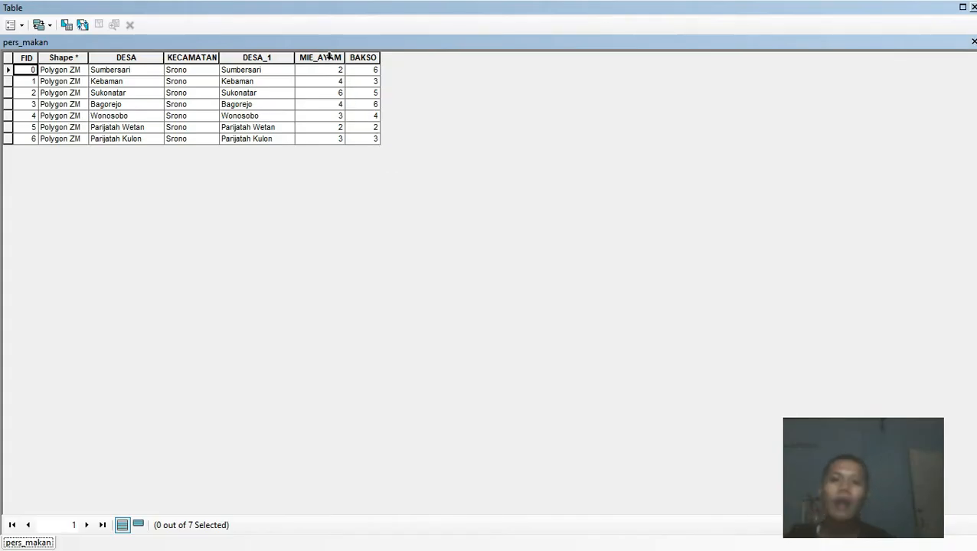
{"action": "right_click", "coordinate": [330, 56]}
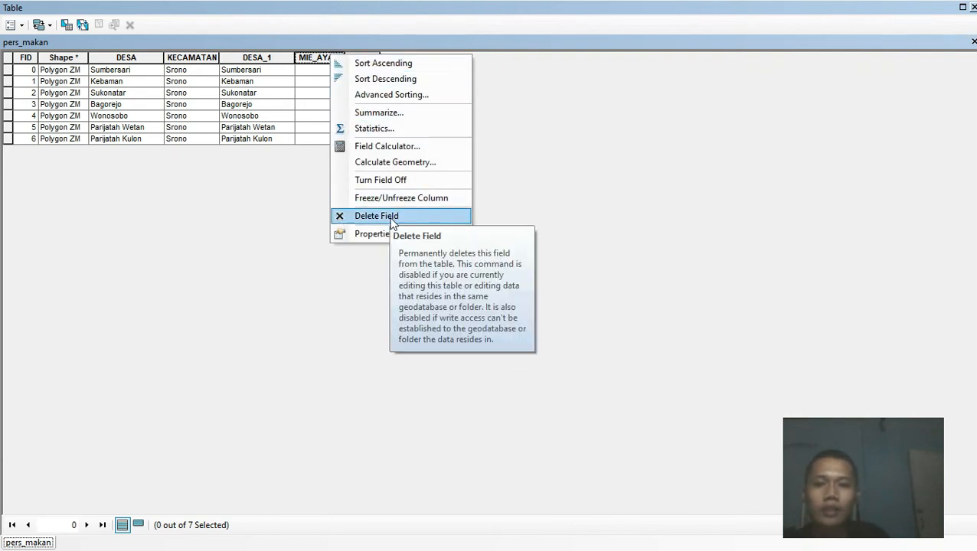
{"action": "left_click", "coordinate": [318, 81]}
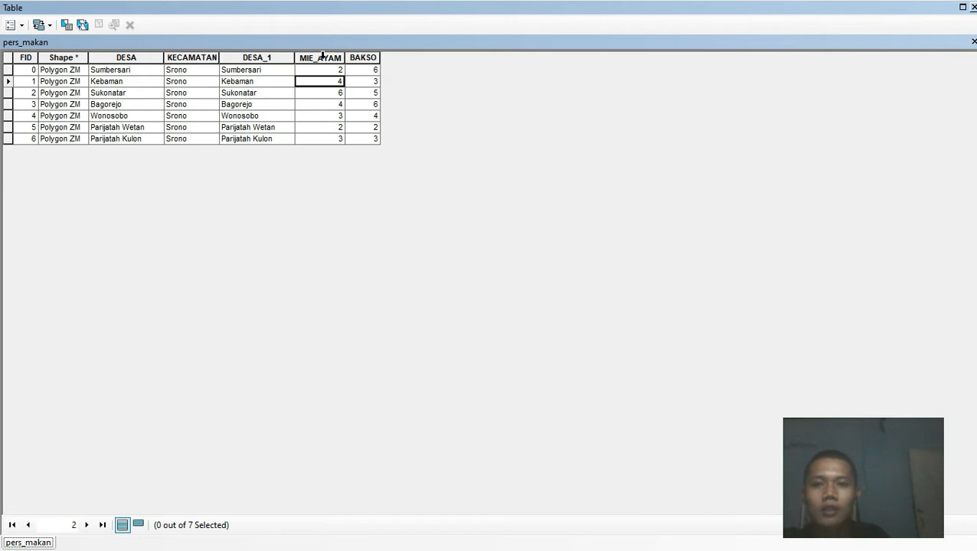
{"action": "left_click", "coordinate": [325, 59]}
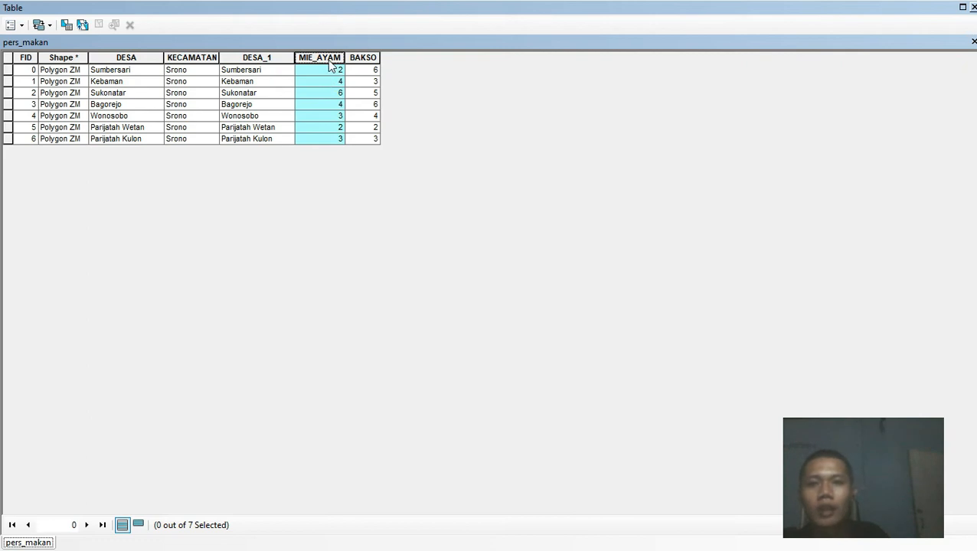
{"action": "right_click", "coordinate": [325, 56]}
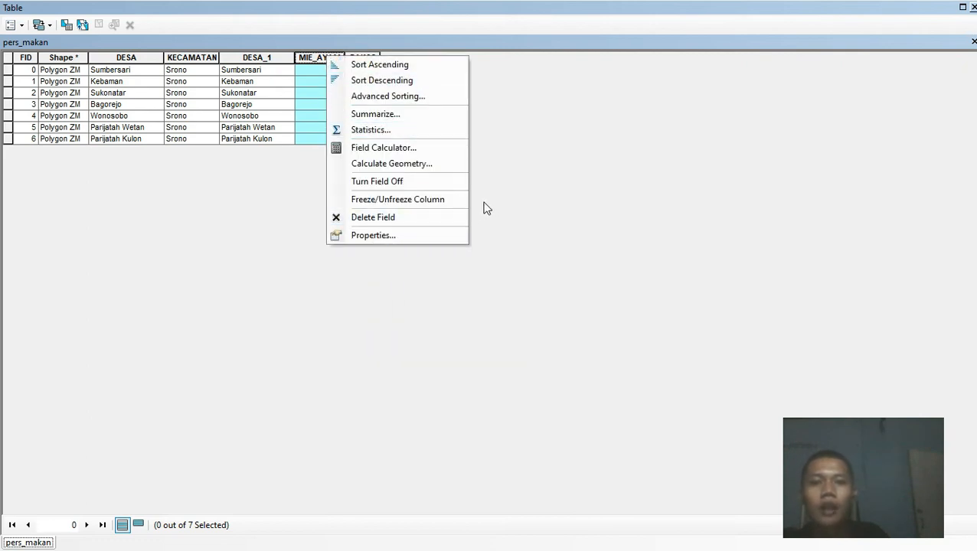
{"action": "left_click", "coordinate": [522, 186]}
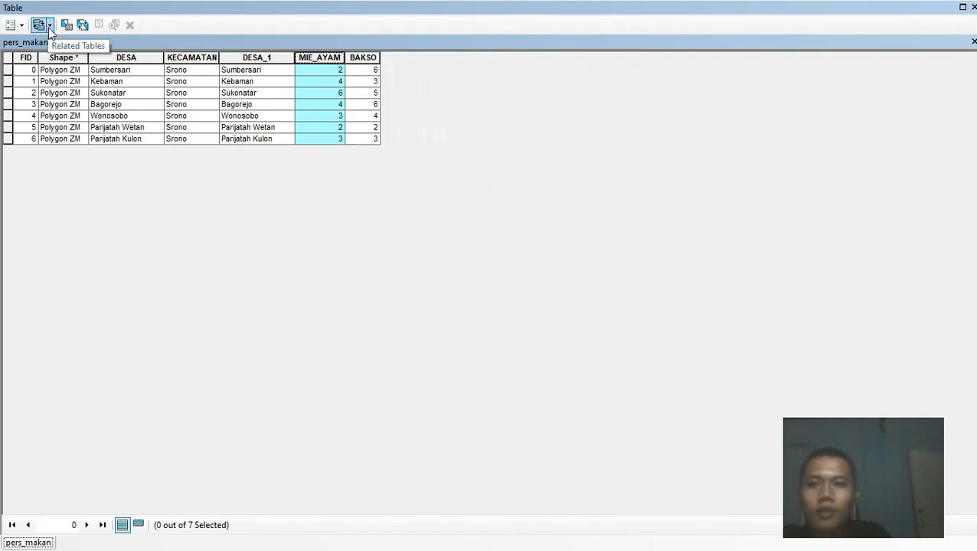
Step: Look through the general options of the pers_makan attribute table and maximize the table window
{"action": "left_click", "coordinate": [11, 25]}
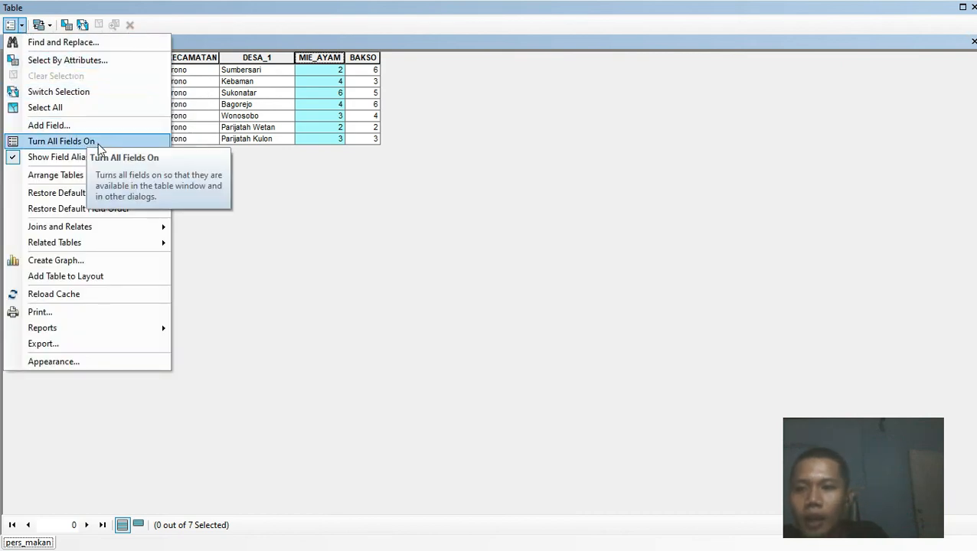
{"action": "mouse_move", "coordinate": [105, 178]}
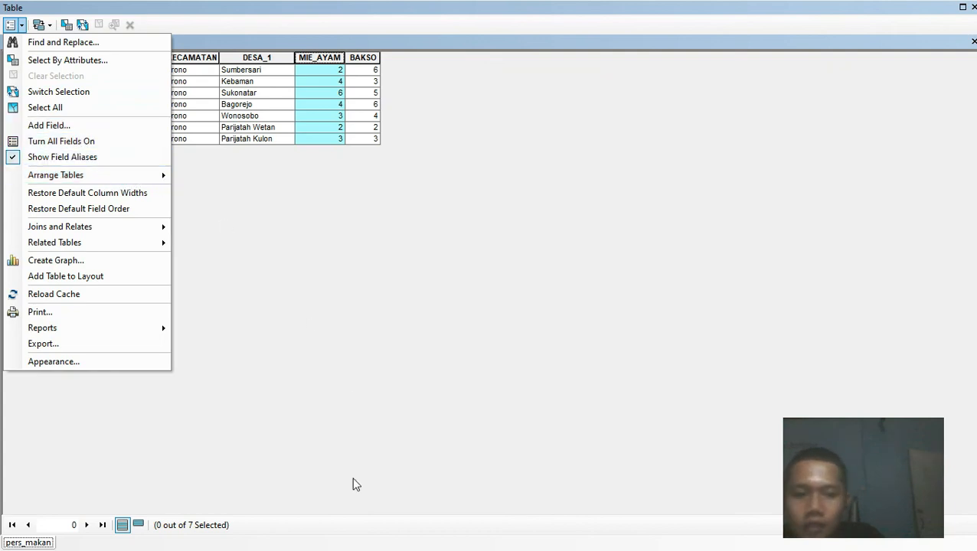
{"action": "left_click", "coordinate": [959, 5]}
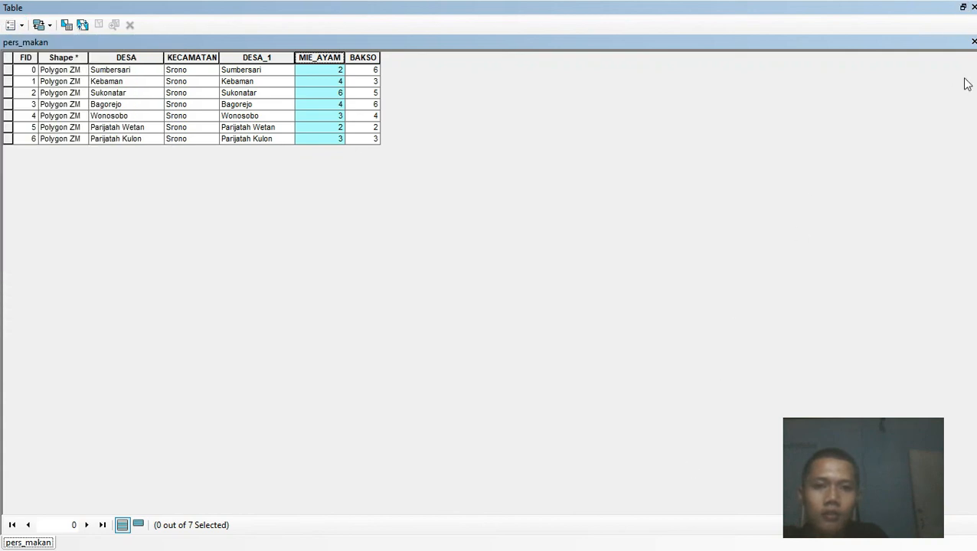
Step: Close the pers_makan attribute table and check the Bandicam recorder window
{"action": "left_click", "coordinate": [974, 7]}
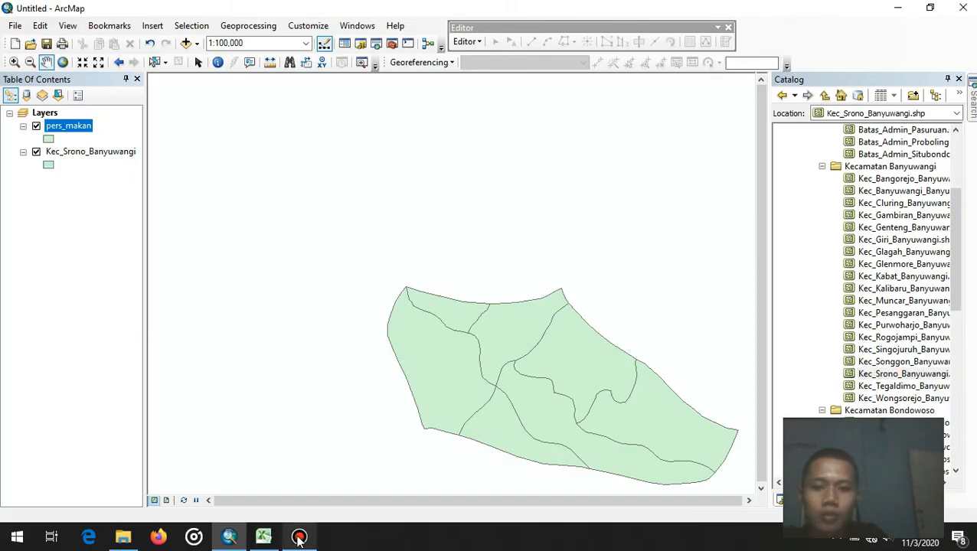
{"action": "left_click", "coordinate": [299, 537]}
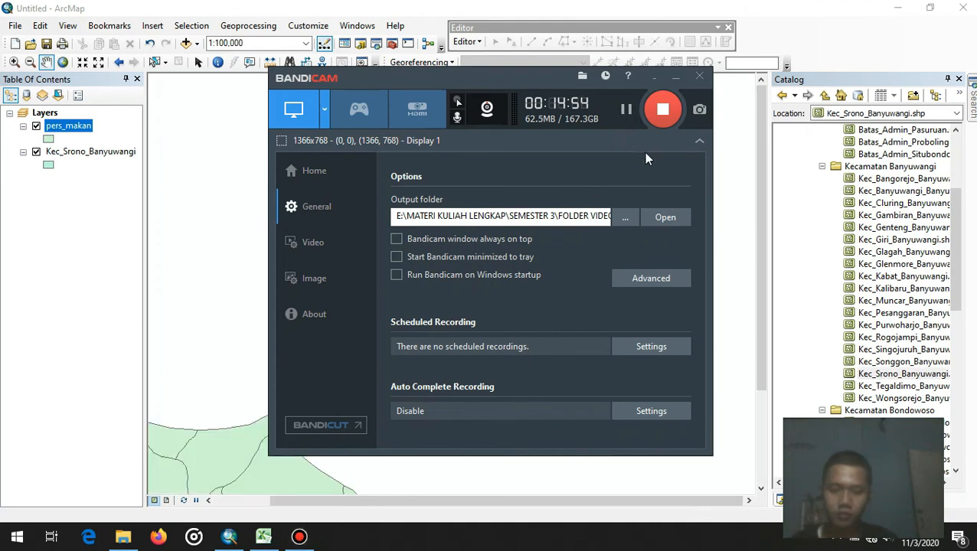
{"action": "left_click", "coordinate": [735, 133]}
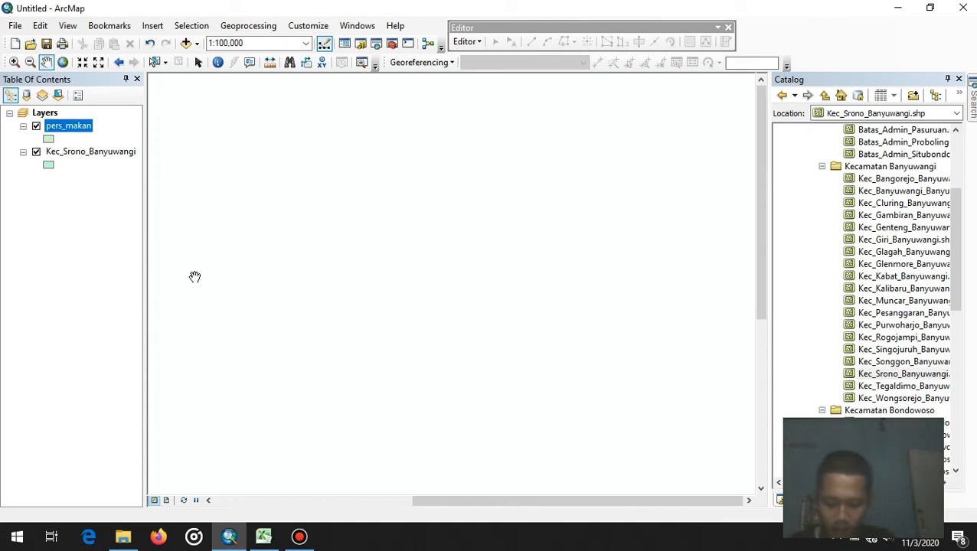
Step: Reopen the pers_makan attribute table and review its table options, including Add Field
{"action": "right_click", "coordinate": [86, 130]}
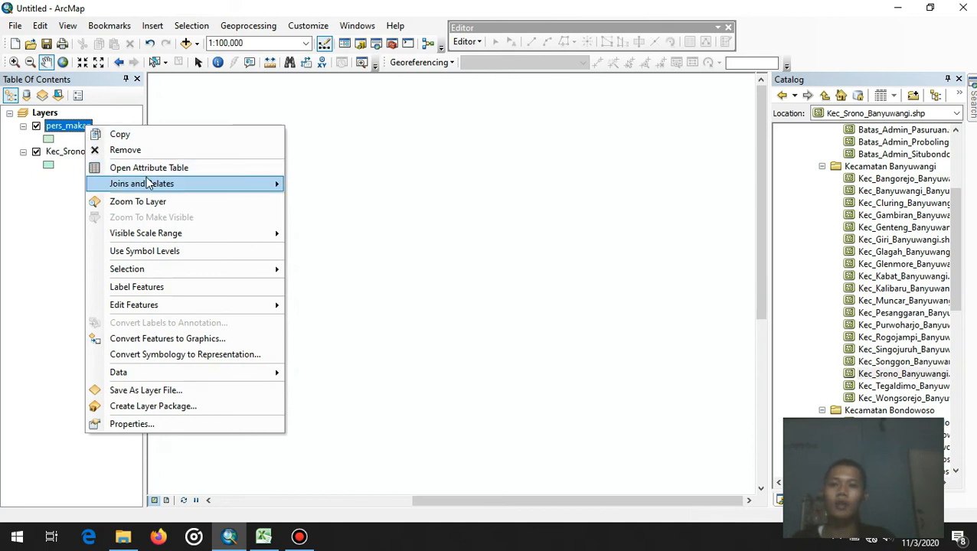
{"action": "left_click", "coordinate": [175, 168]}
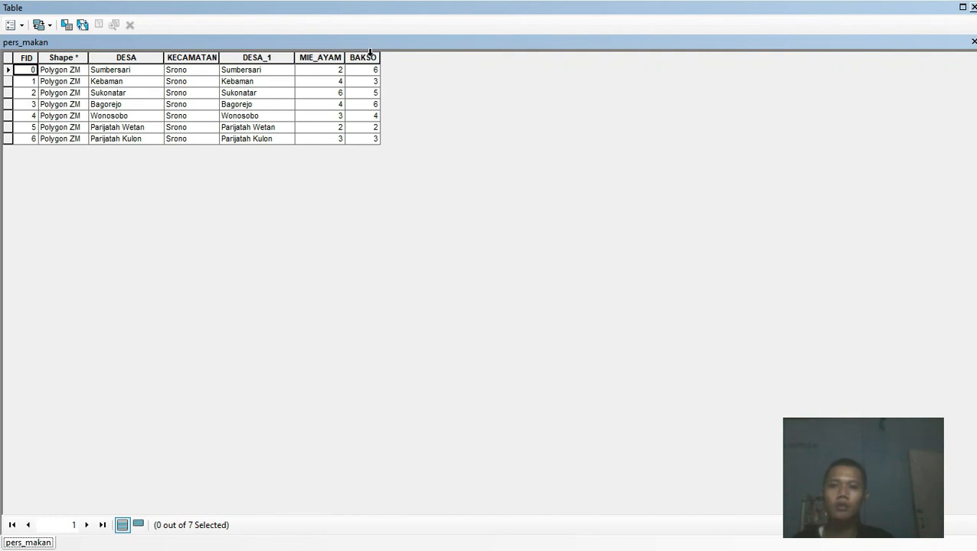
{"action": "left_click", "coordinate": [21, 26]}
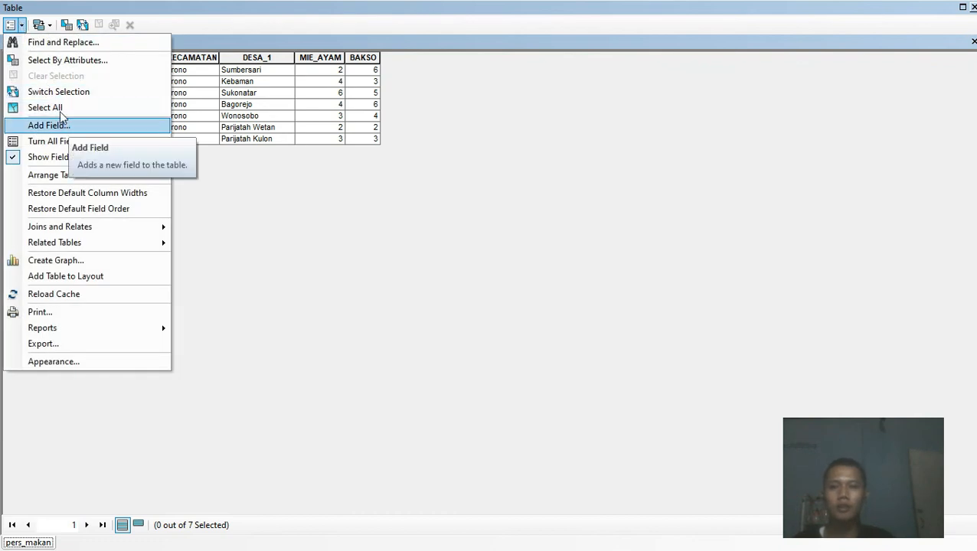
{"action": "left_click", "coordinate": [824, 187]}
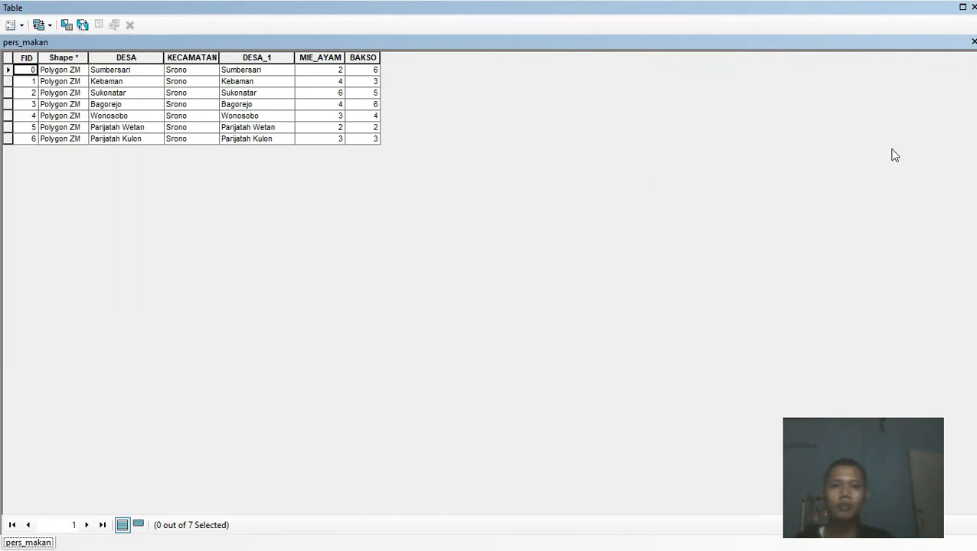
Step: Add a Text field named tes with a length of 20 to the pers_makan attribute table
{"action": "left_click", "coordinate": [22, 28]}
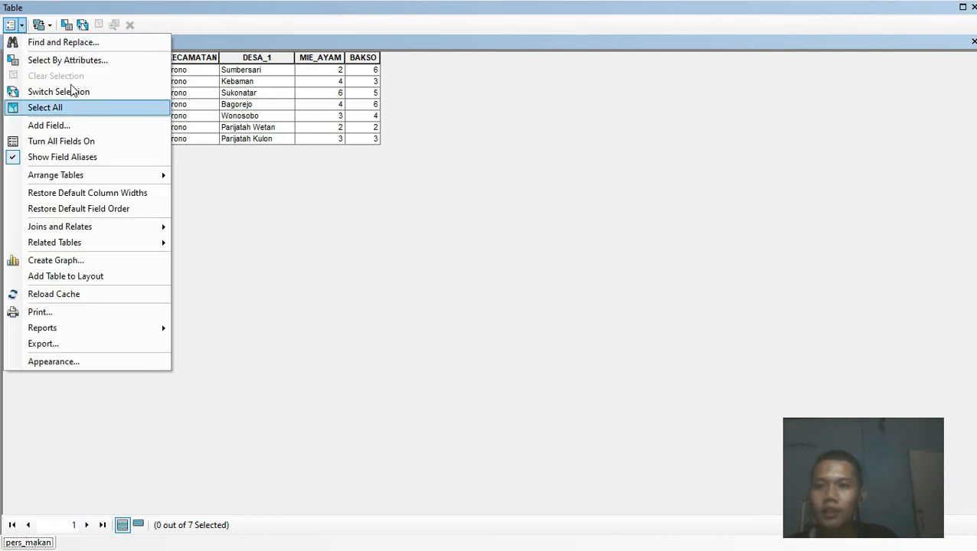
{"action": "left_click", "coordinate": [79, 125]}
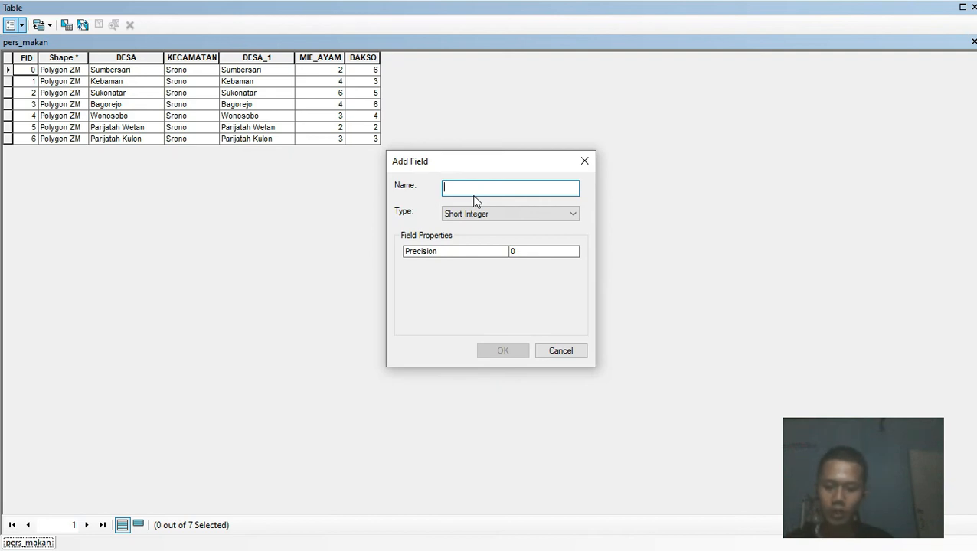
{"action": "type", "text": "tes"}
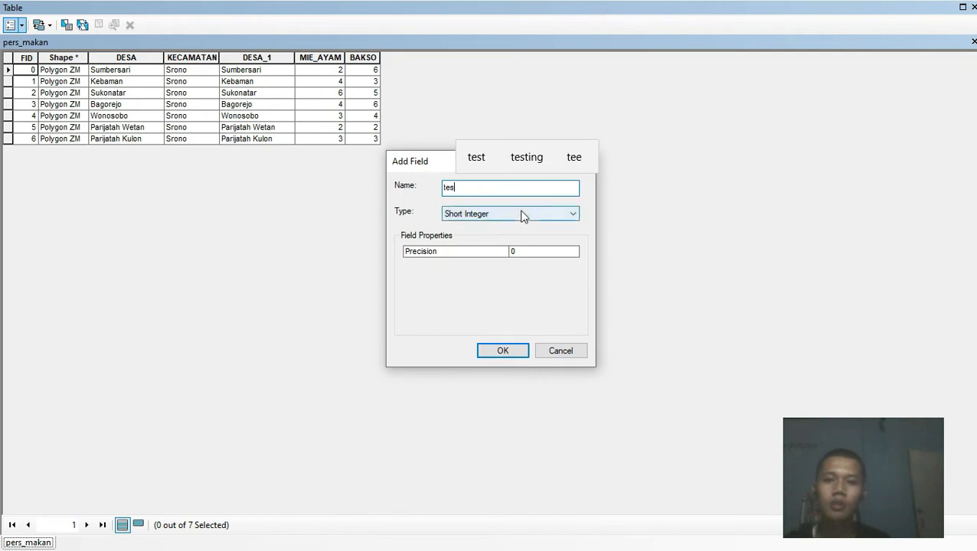
{"action": "left_click", "coordinate": [527, 215]}
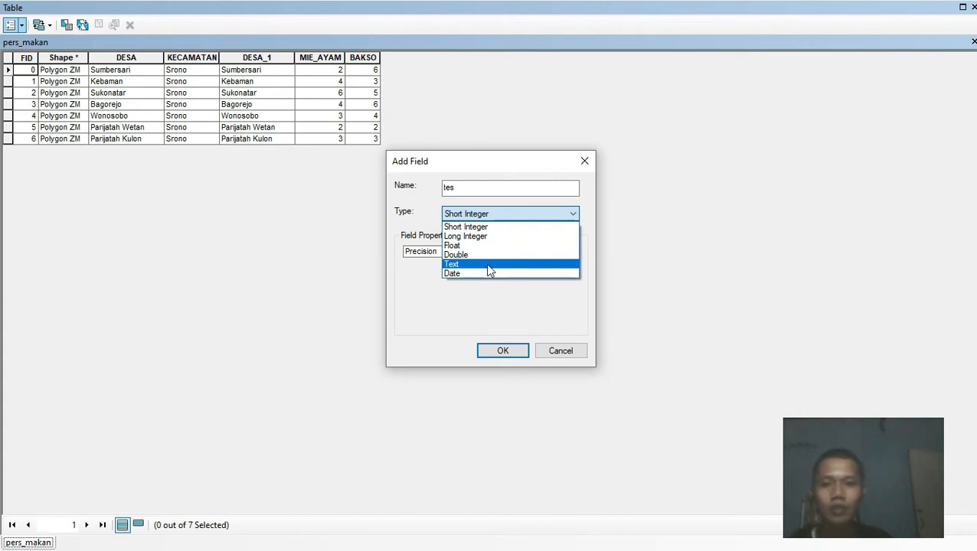
{"action": "left_click", "coordinate": [487, 265]}
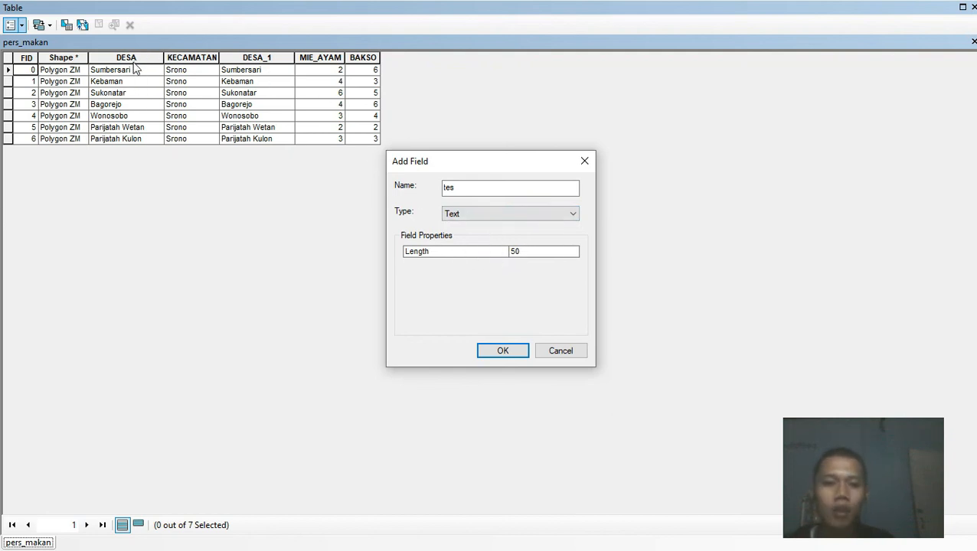
{"action": "left_click", "coordinate": [543, 253]}
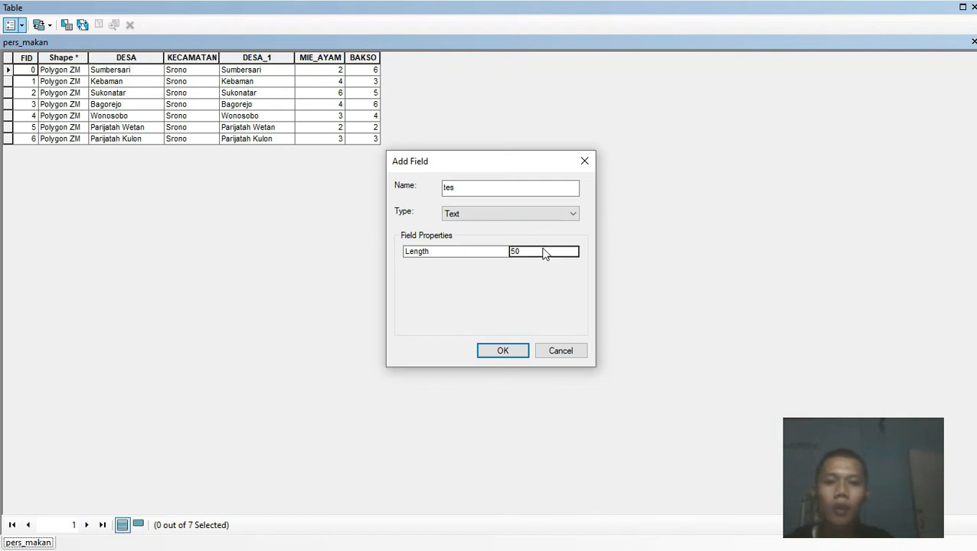
{"action": "left_click", "coordinate": [519, 252]}
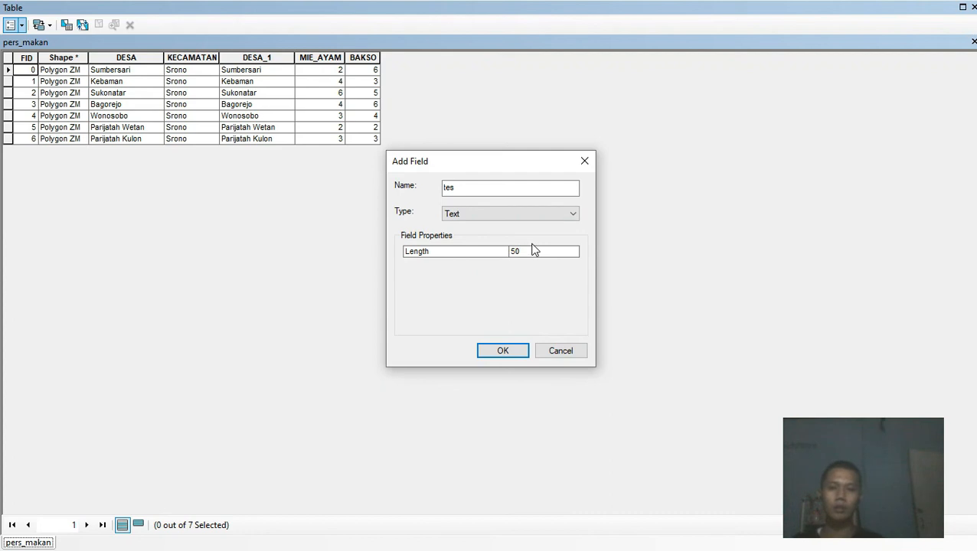
{"action": "key", "text": "BackSpace"}
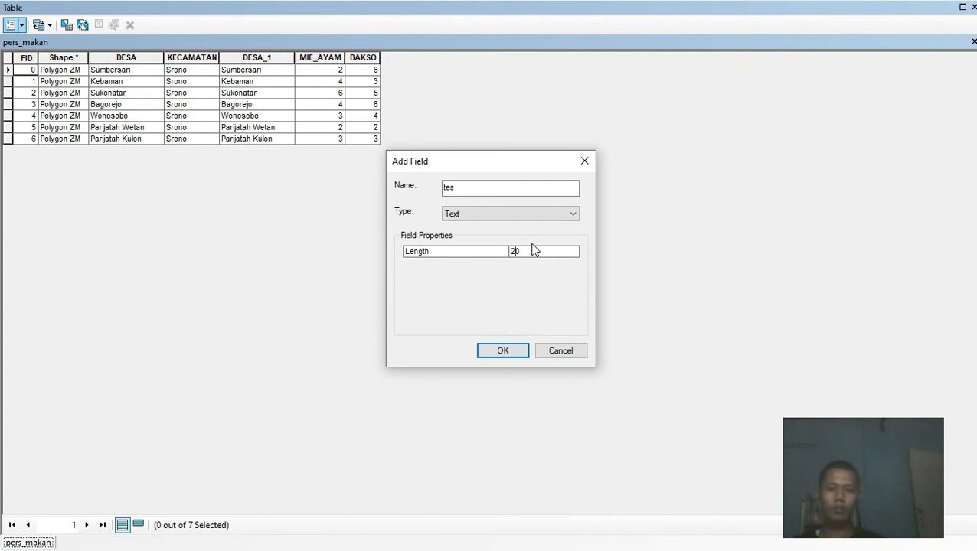
{"action": "left_click", "coordinate": [500, 353]}
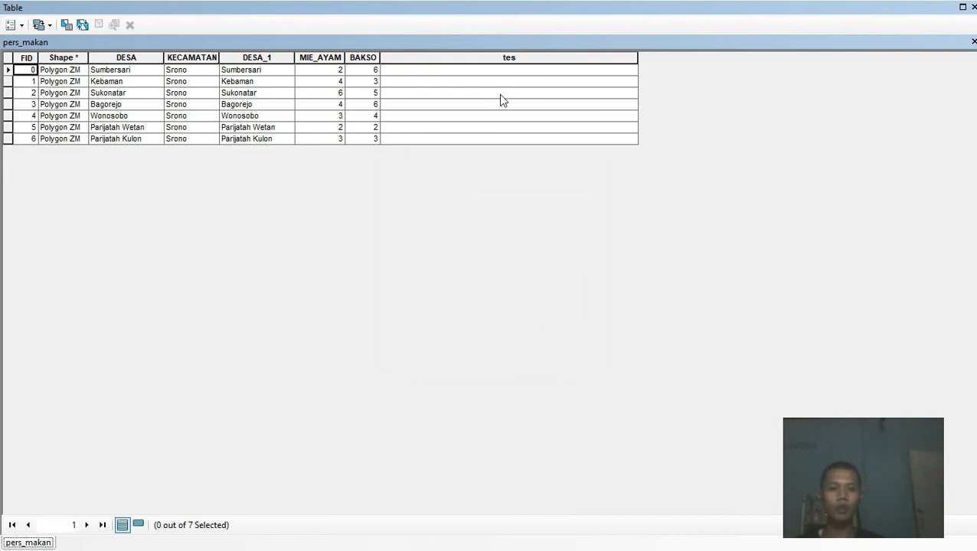
Step: Select the new tes column and examine the commands available for that field
{"action": "right_click", "coordinate": [536, 75]}
{"action": "left_click", "coordinate": [527, 73]}
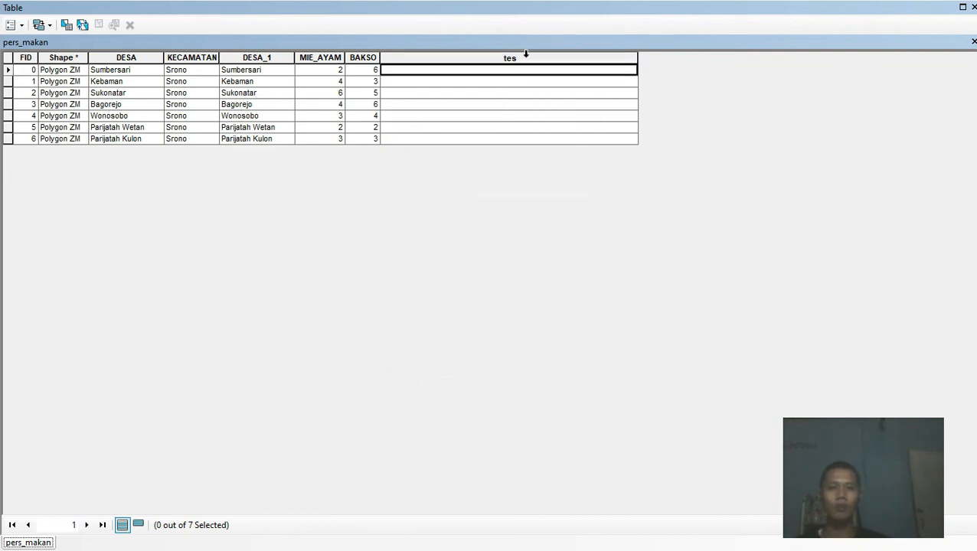
{"action": "left_click", "coordinate": [526, 55]}
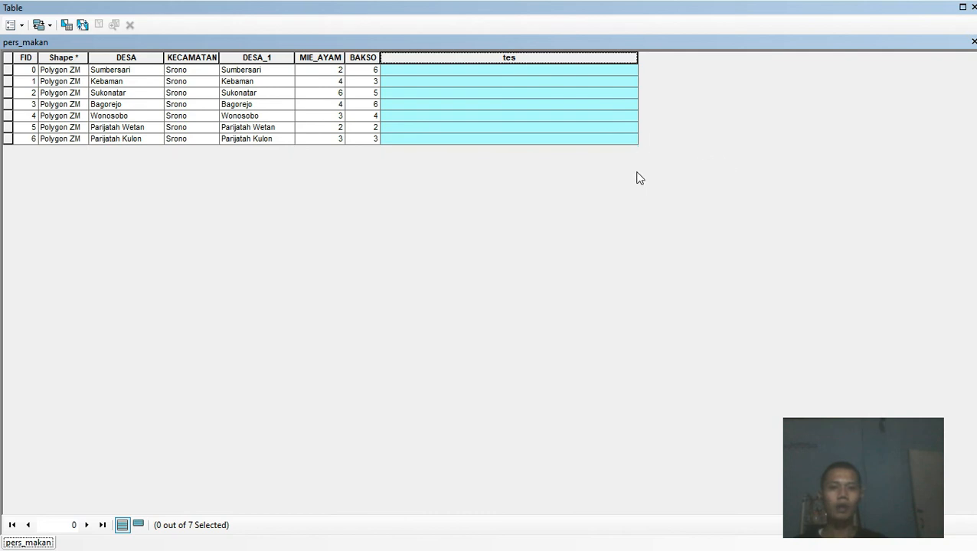
{"action": "right_click", "coordinate": [604, 60]}
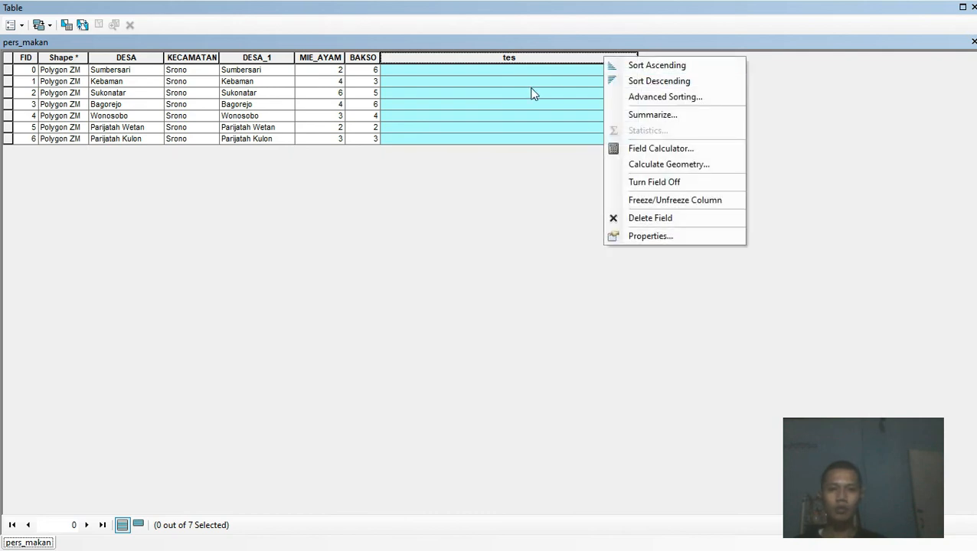
{"action": "left_click", "coordinate": [520, 122]}
{"action": "left_click", "coordinate": [371, 71]}
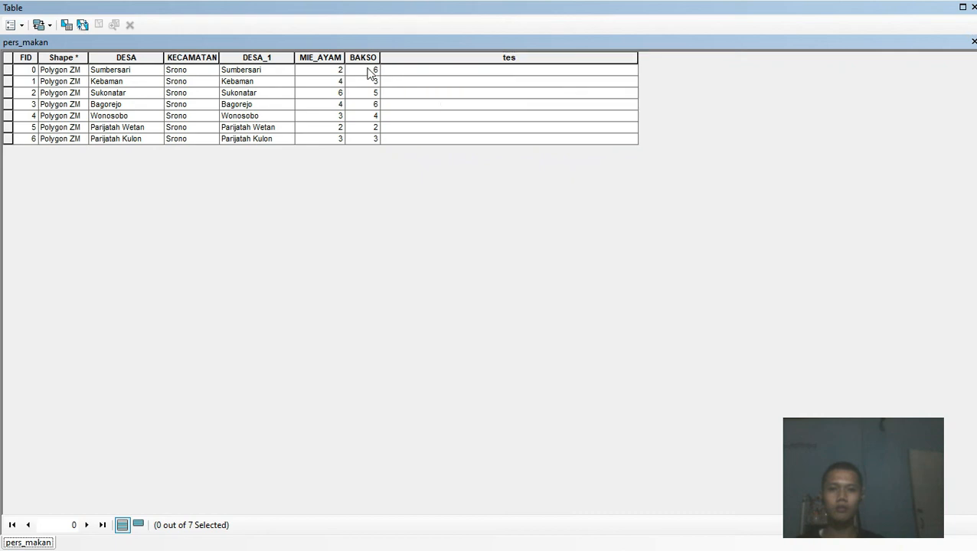
{"action": "right_click", "coordinate": [534, 59]}
{"action": "left_click", "coordinate": [534, 58]}
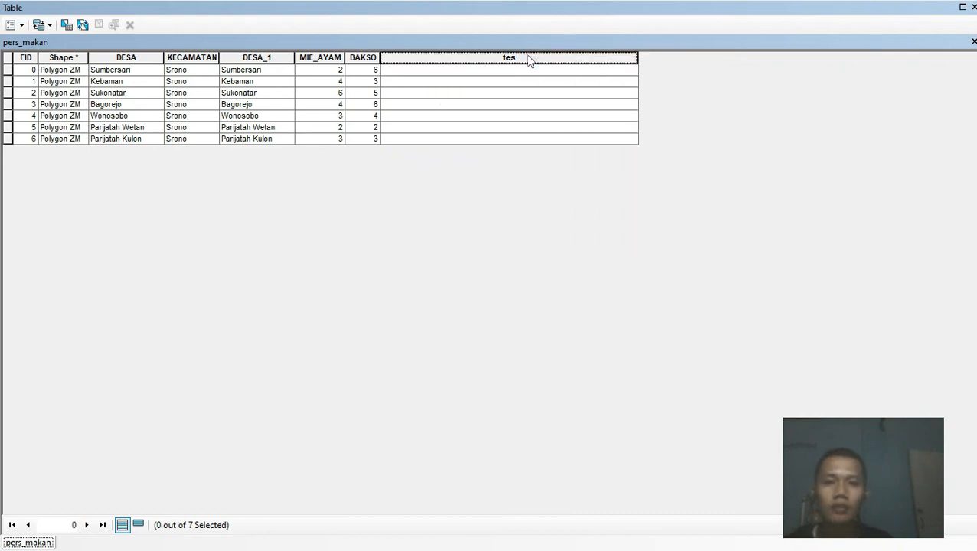
{"action": "left_click", "coordinate": [584, 83]}
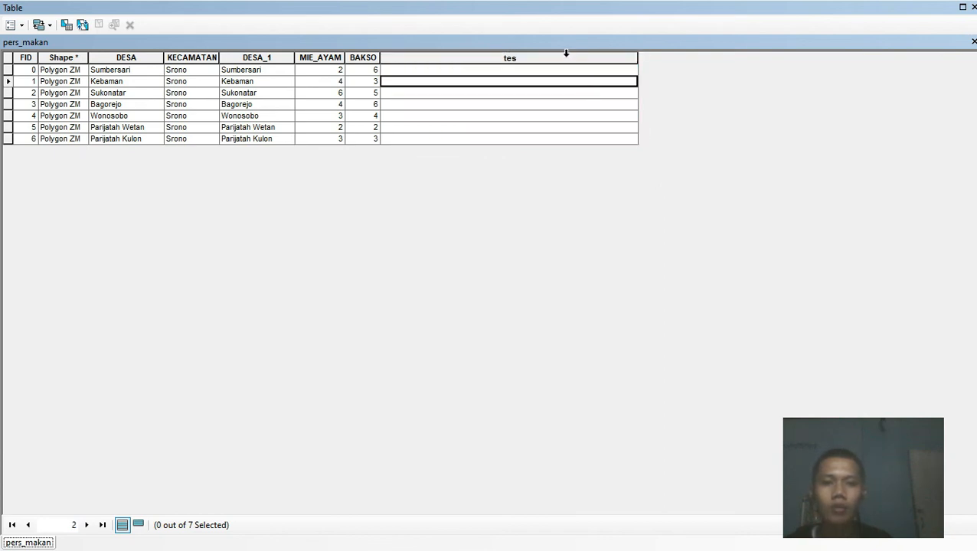
Step: Delete the tes field from the pers_makan attribute table and confirm the deletion
{"action": "left_click", "coordinate": [567, 58]}
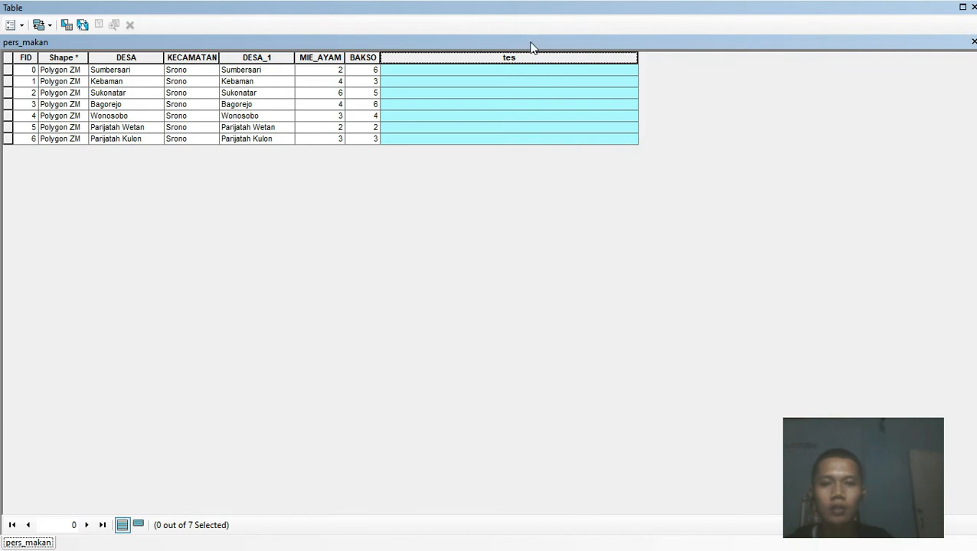
{"action": "right_click", "coordinate": [541, 60]}
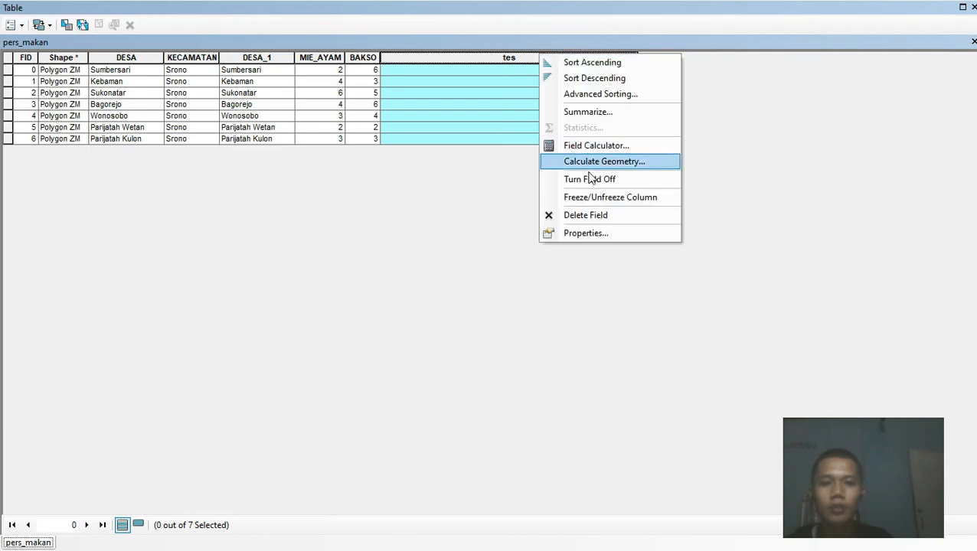
{"action": "left_click", "coordinate": [602, 215]}
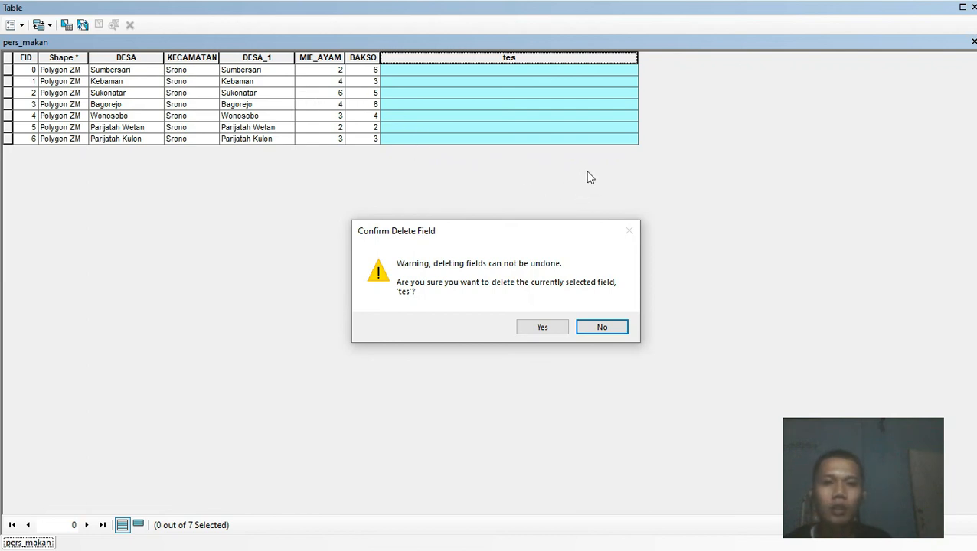
{"action": "left_click", "coordinate": [558, 329]}
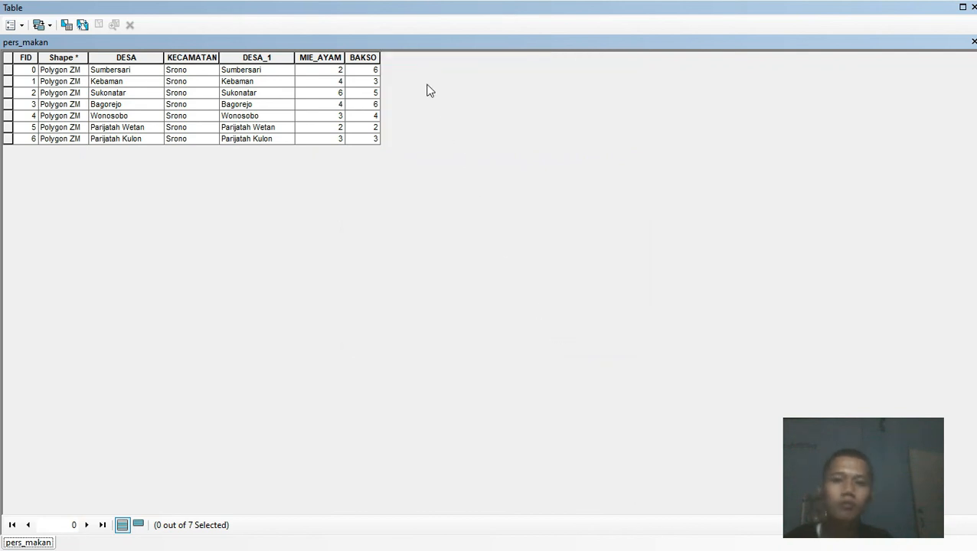
Step: Add a Text field named tes1 with a length of 10 to the pers_makan attribute table
{"action": "left_click", "coordinate": [22, 26]}
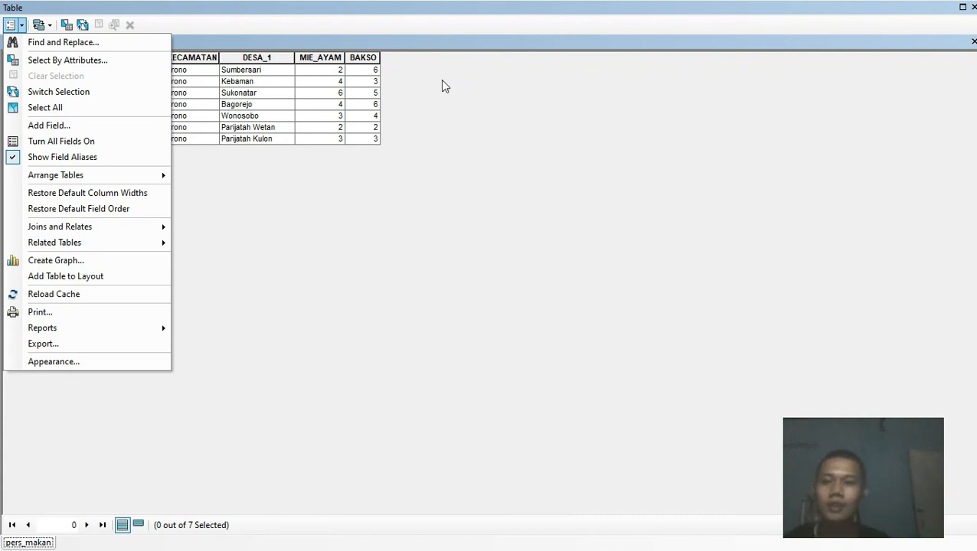
{"action": "left_click", "coordinate": [75, 127]}
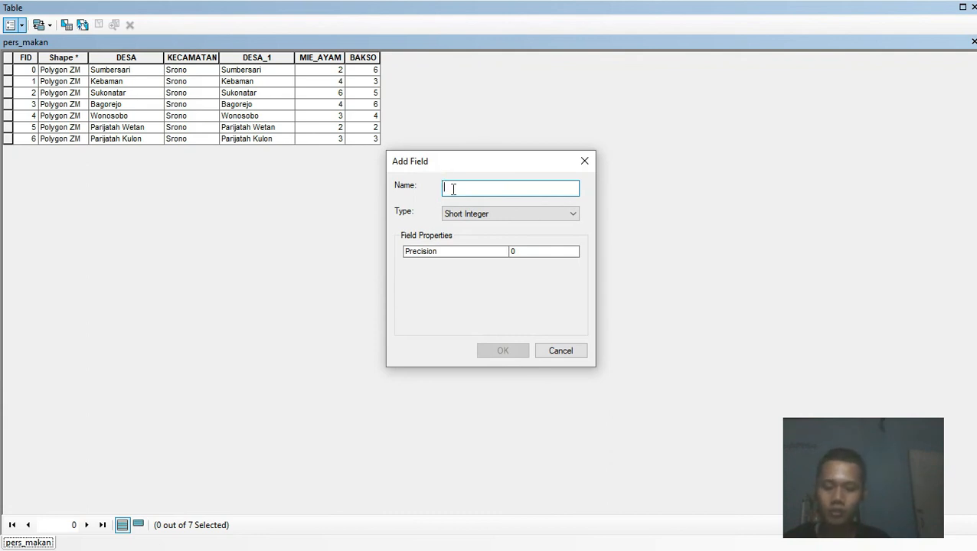
{"action": "type", "text": "tes1"}
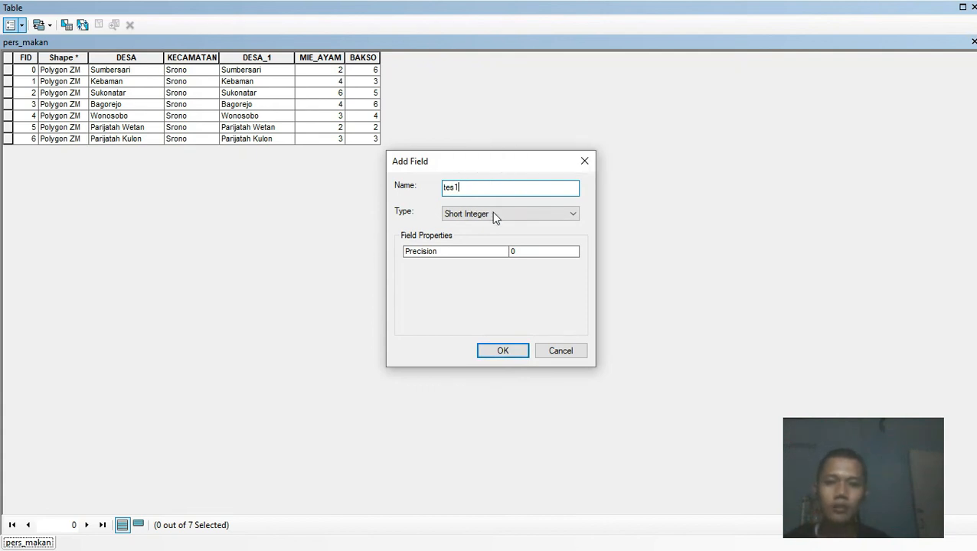
{"action": "left_click", "coordinate": [522, 216]}
{"action": "left_click", "coordinate": [453, 268]}
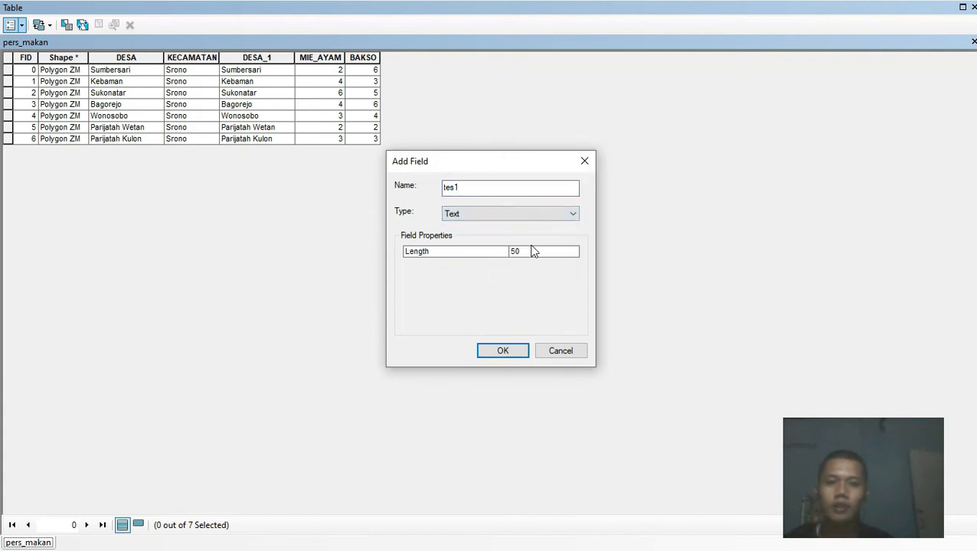
{"action": "left_click", "coordinate": [532, 254]}
{"action": "left_click", "coordinate": [522, 252]}
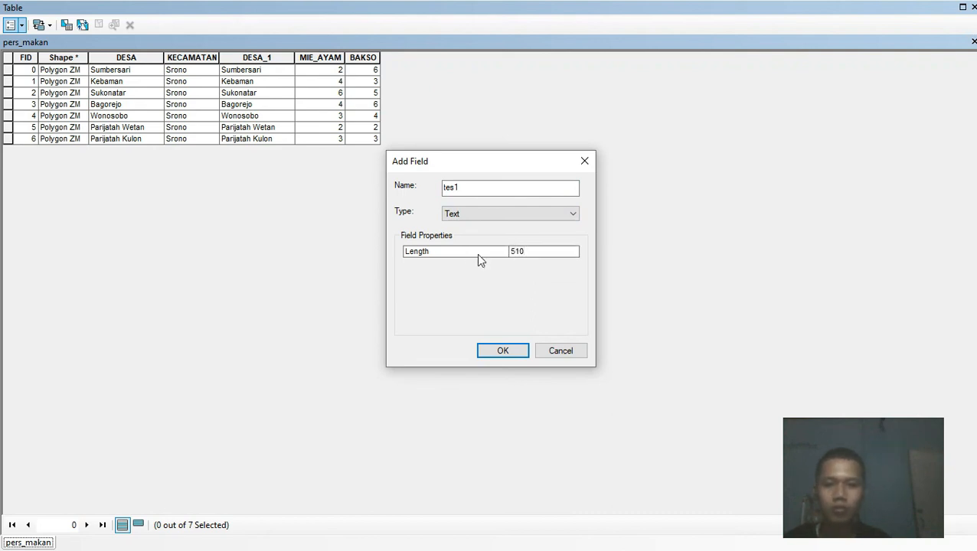
{"action": "key", "text": "BackSpace"}
{"action": "key", "text": "BackSpace"}
{"action": "type", "text": "10"}
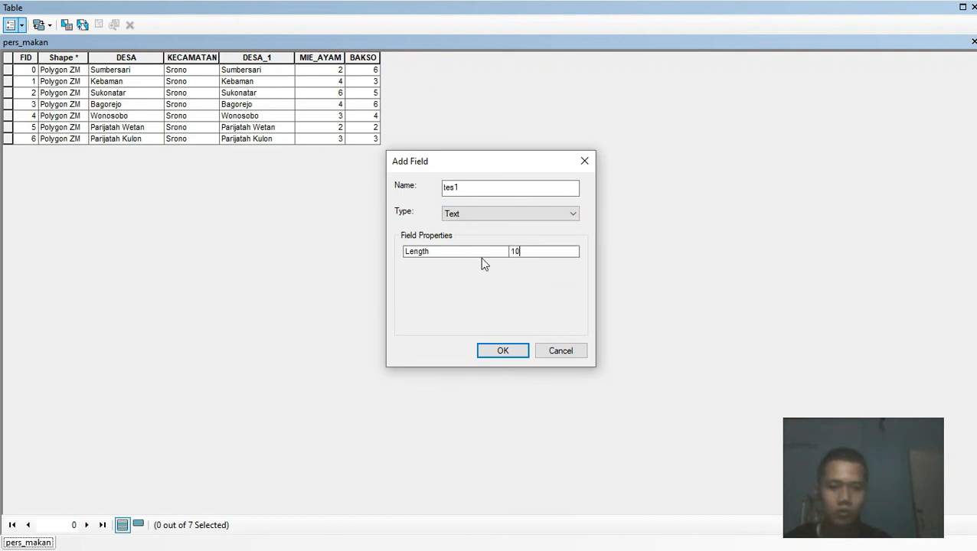
{"action": "left_click", "coordinate": [503, 353]}
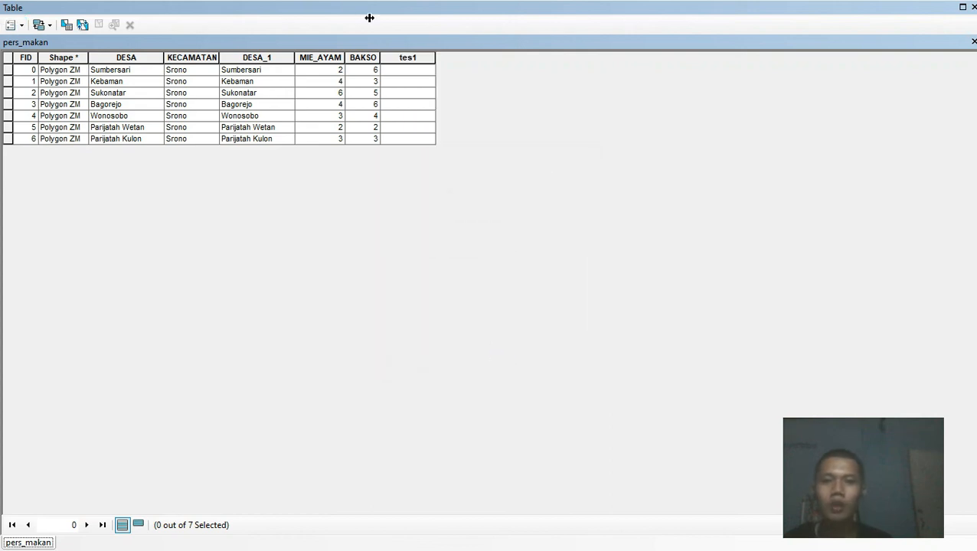
Step: Try to move the tes1 column to the position before DESA_1 in the pers_makan attribute table
{"action": "left_click", "coordinate": [406, 60]}
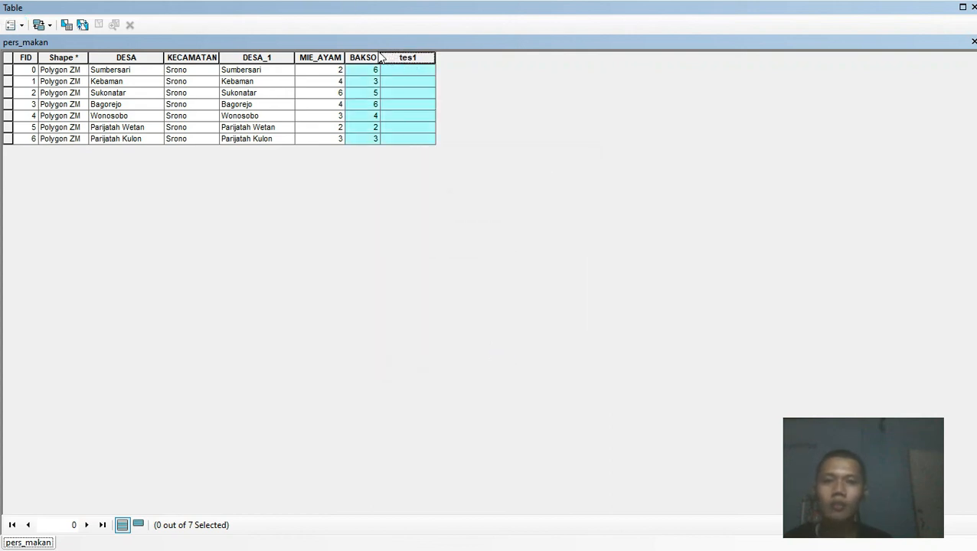
{"action": "right_click", "coordinate": [419, 60]}
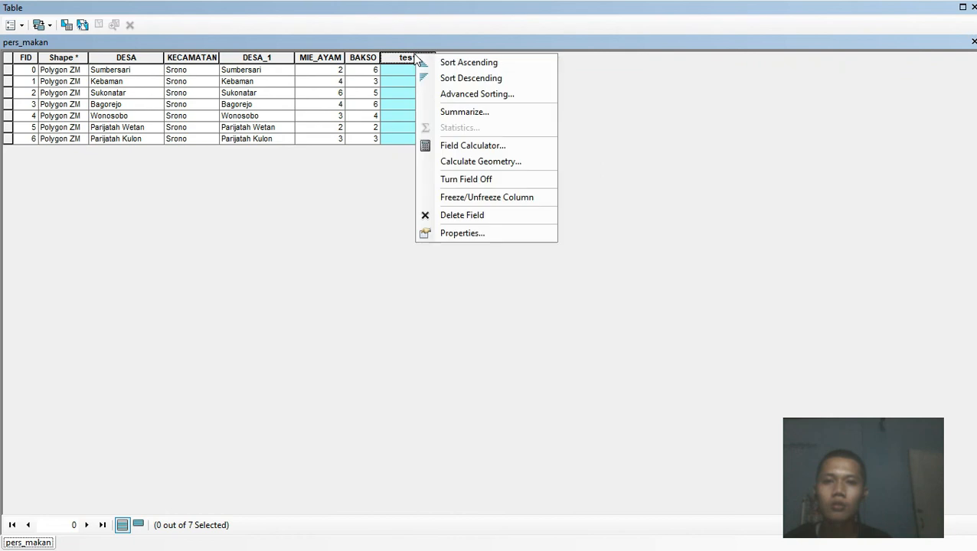
{"action": "left_click", "coordinate": [430, 146]}
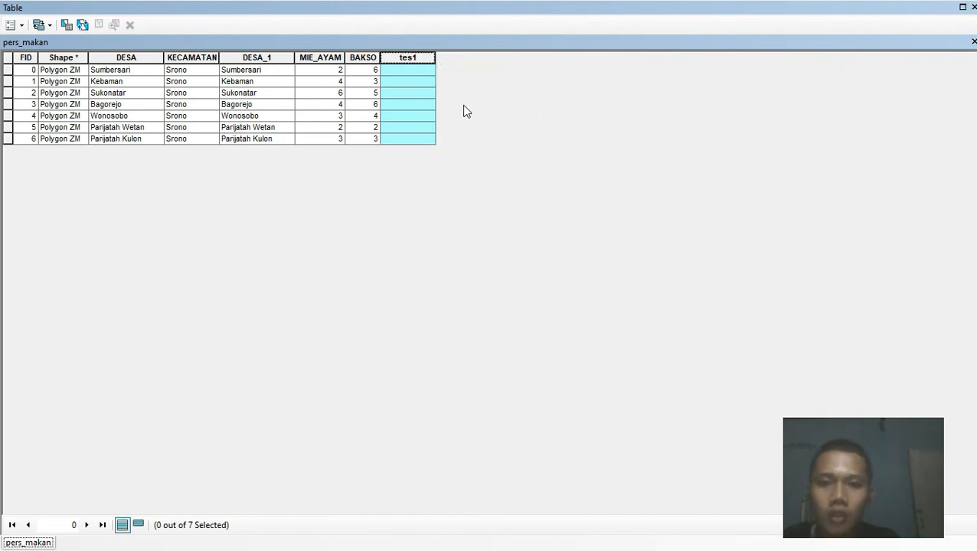
{"action": "left_click", "coordinate": [433, 104]}
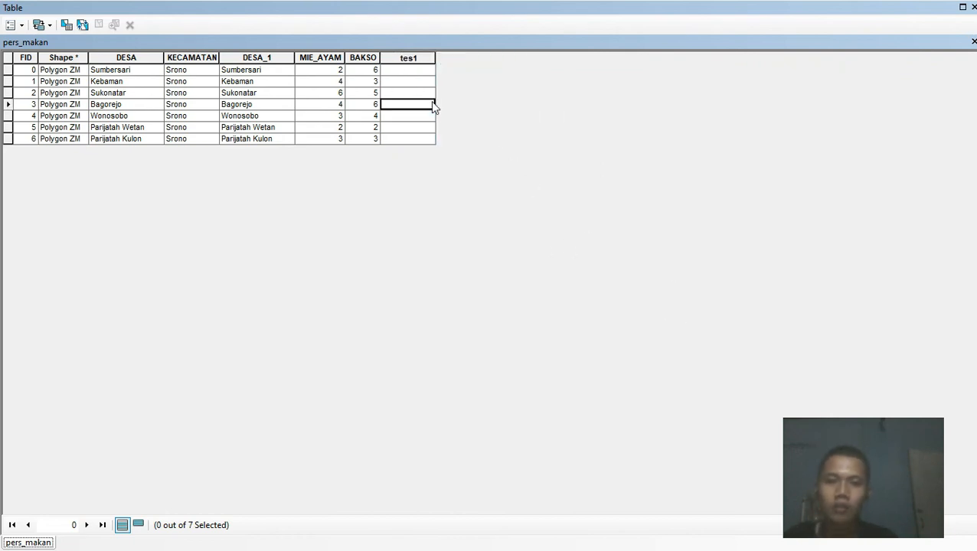
{"action": "left_click", "coordinate": [423, 55]}
{"action": "left_click_drag", "start_coordinate": [388, 61], "coordinate": [223, 60]}
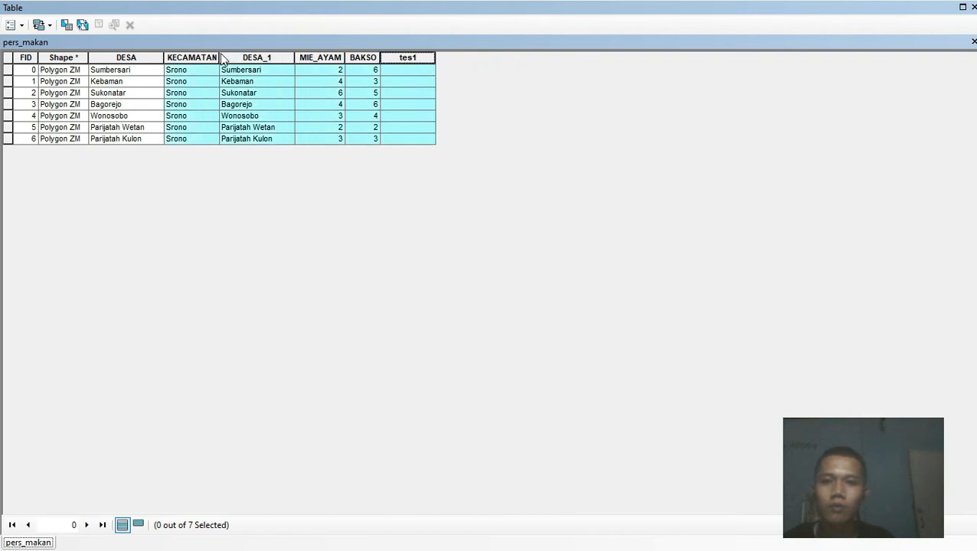
{"action": "left_click_drag", "start_coordinate": [399, 56], "coordinate": [402, 61]}
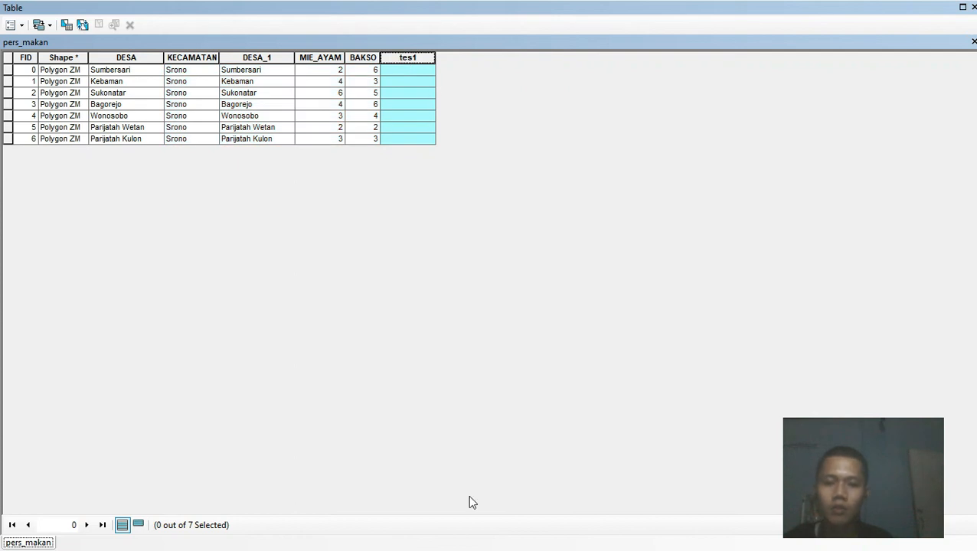
{"action": "left_click", "coordinate": [973, 7]}
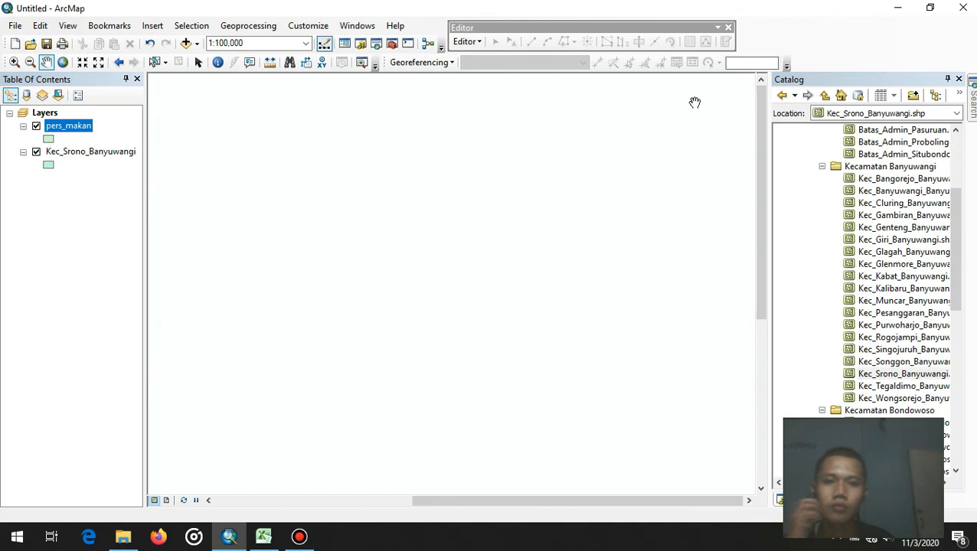
{"action": "left_click", "coordinate": [299, 536]}
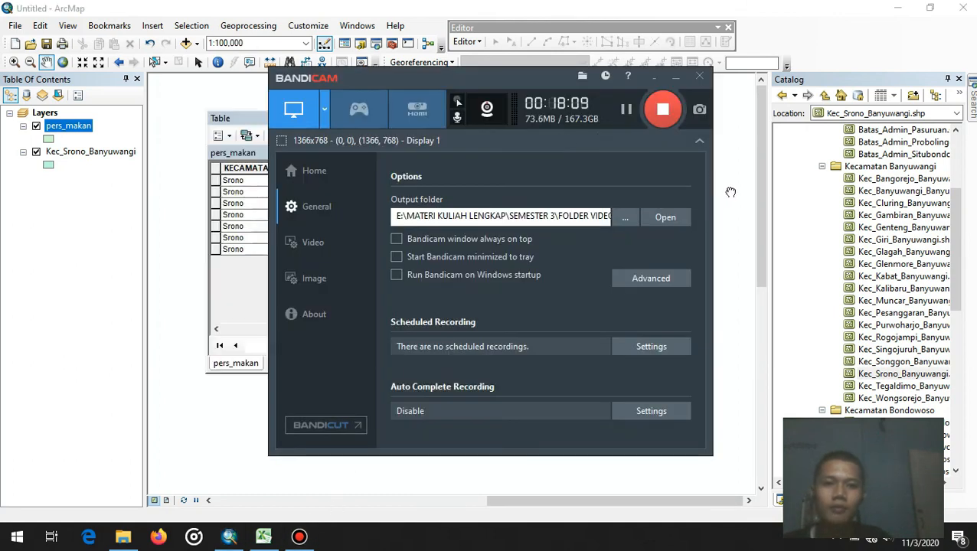
{"action": "left_click", "coordinate": [726, 193]}
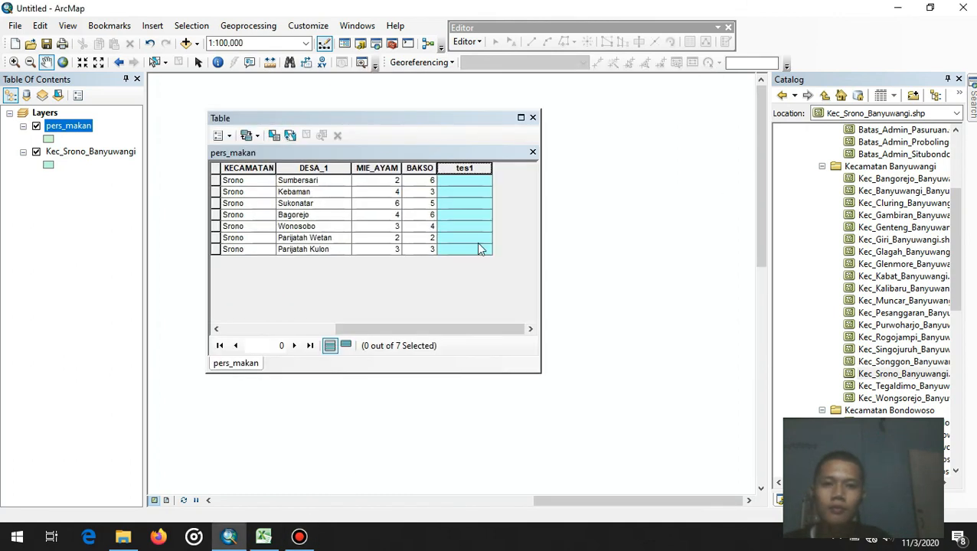
{"action": "left_click", "coordinate": [520, 117]}
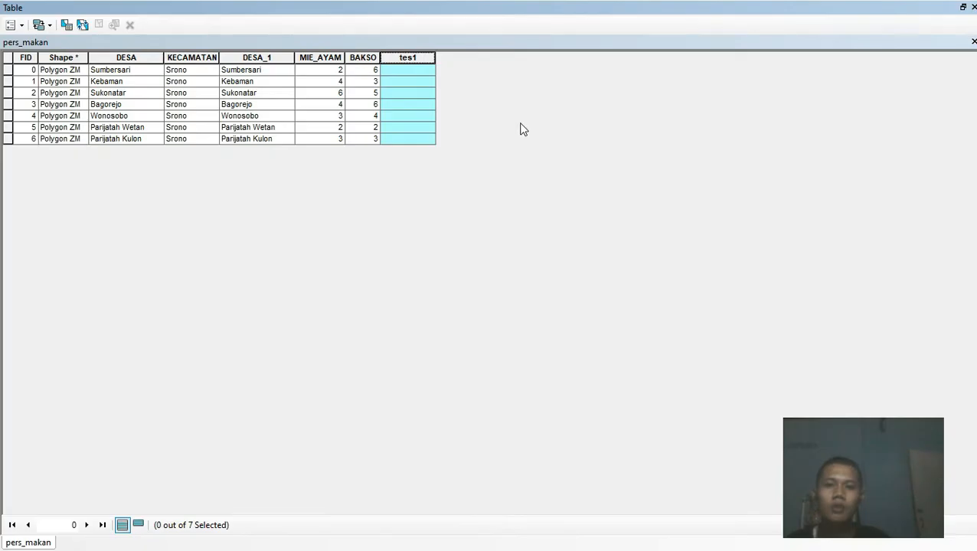
Step: Move the tes1 column between KECAMATAN and DESA_1 in the pers_makan attribute table, and close the table
{"action": "right_click", "coordinate": [420, 60]}
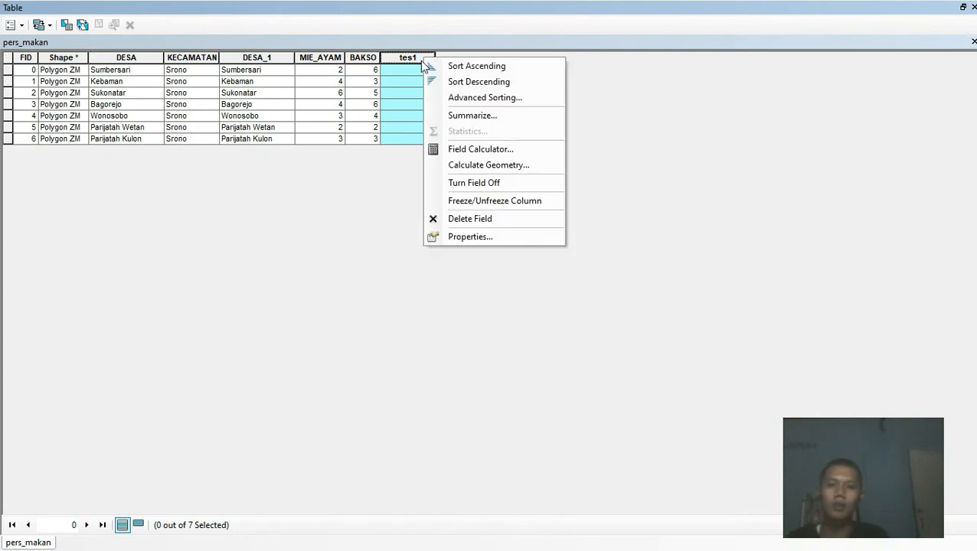
{"action": "key", "text": "Escape"}
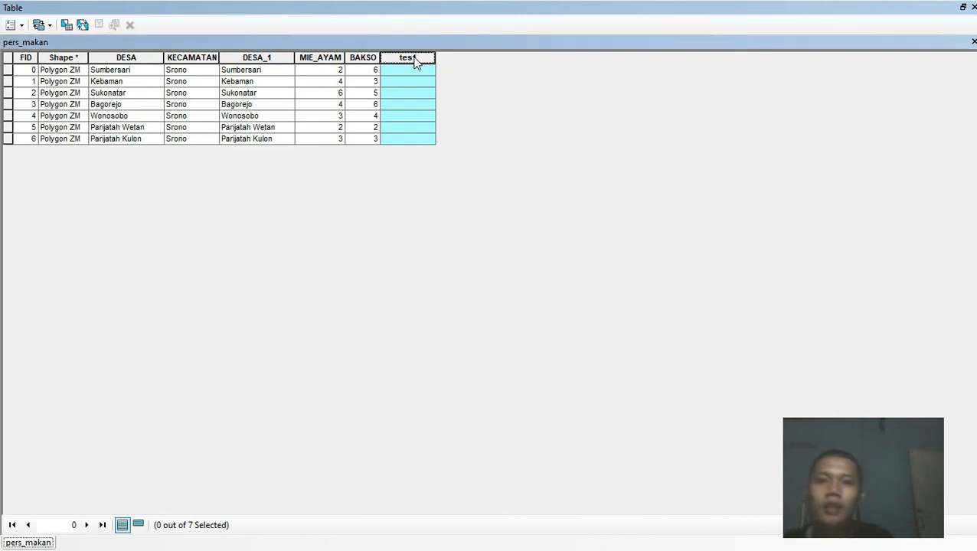
{"action": "left_click_drag", "start_coordinate": [420, 63], "coordinate": [328, 64]}
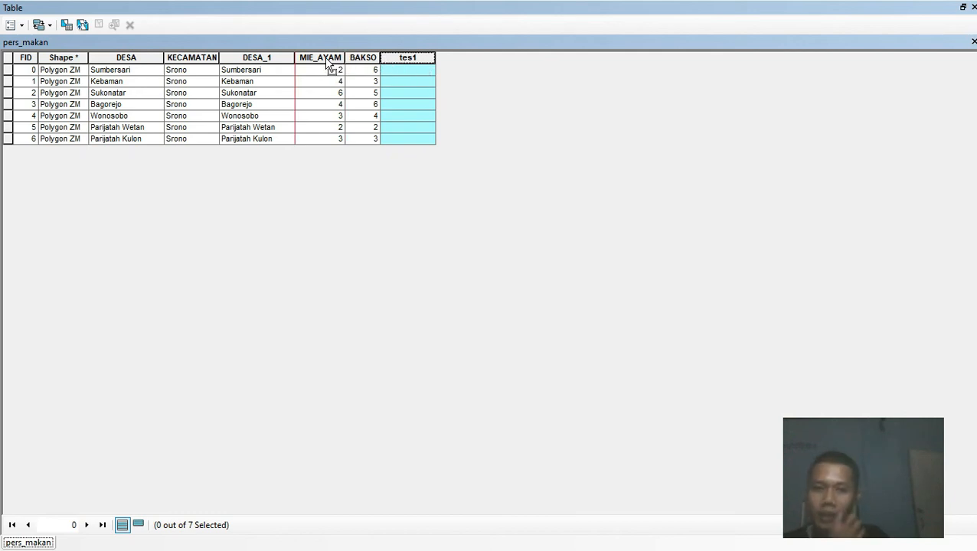
{"action": "left_click_drag", "start_coordinate": [329, 67], "coordinate": [230, 61]}
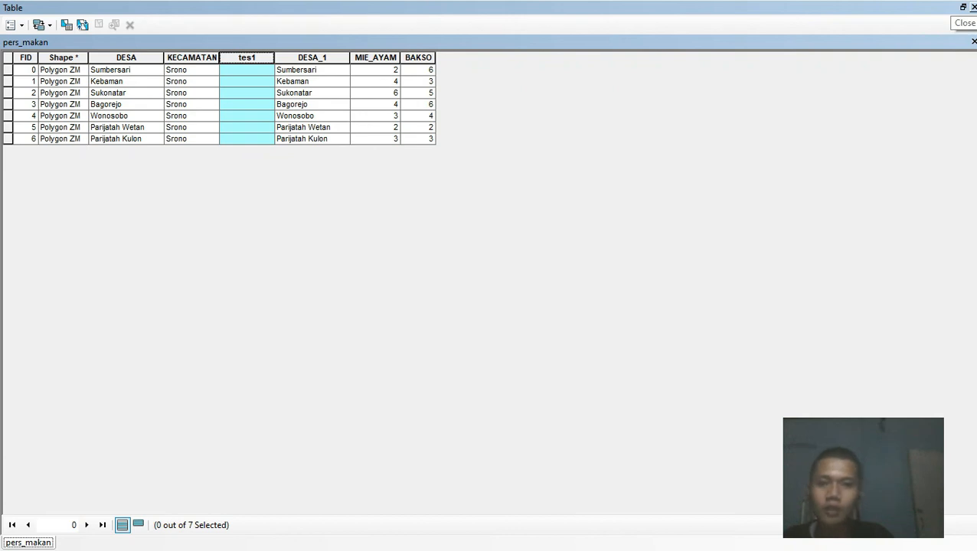
{"action": "left_click", "coordinate": [973, 7]}
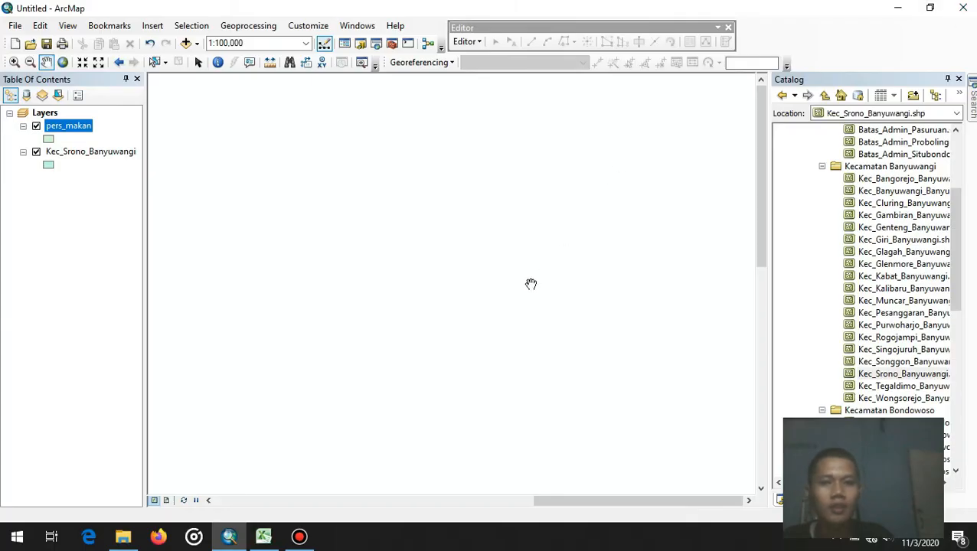